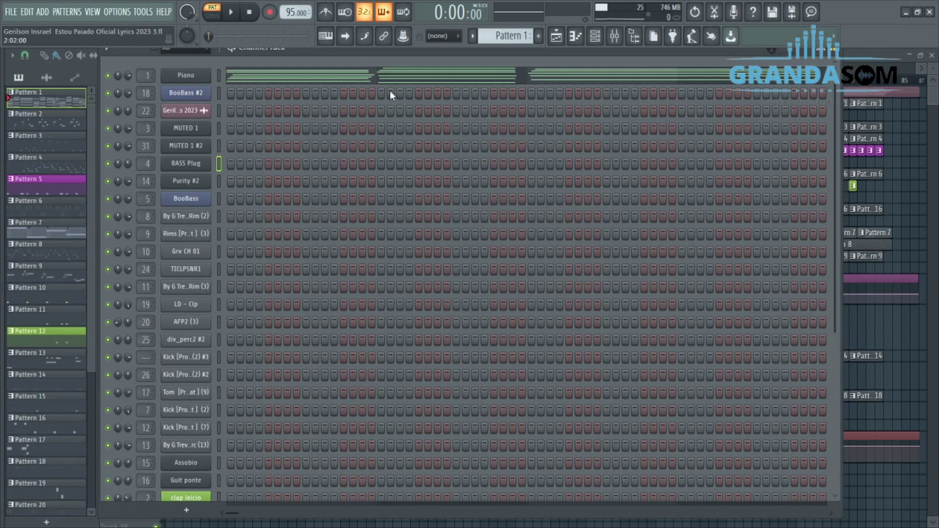
Play Pattern 1 and examine the Piano channel's chords in the piano roll, ending back at the channel rack.
key(space)
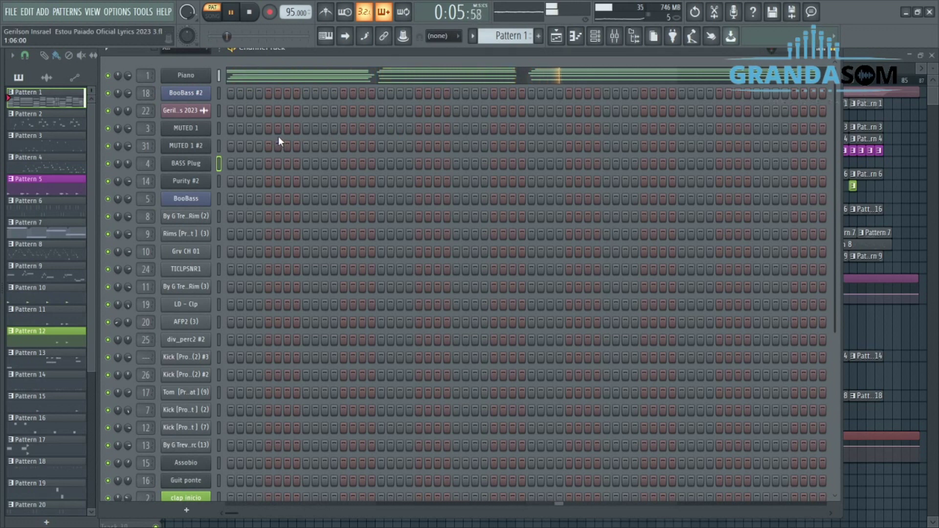
click(331, 78)
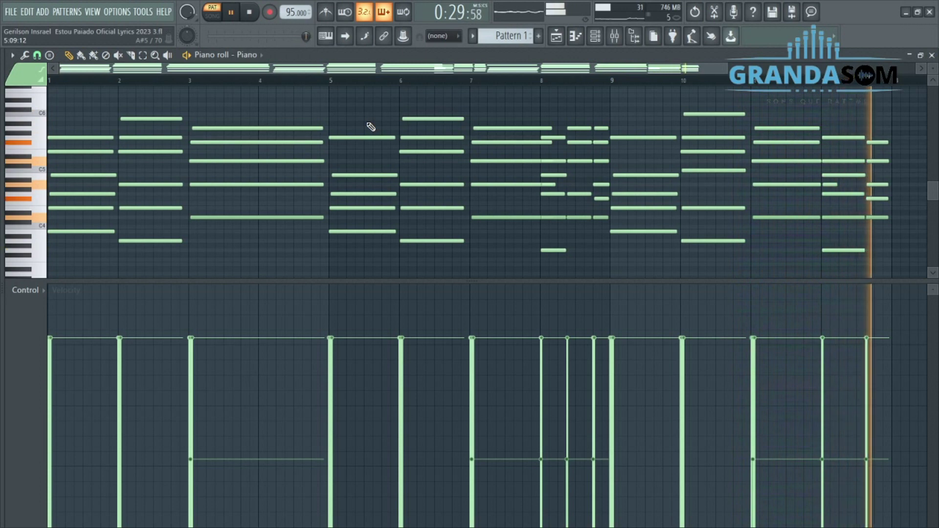
key(space)
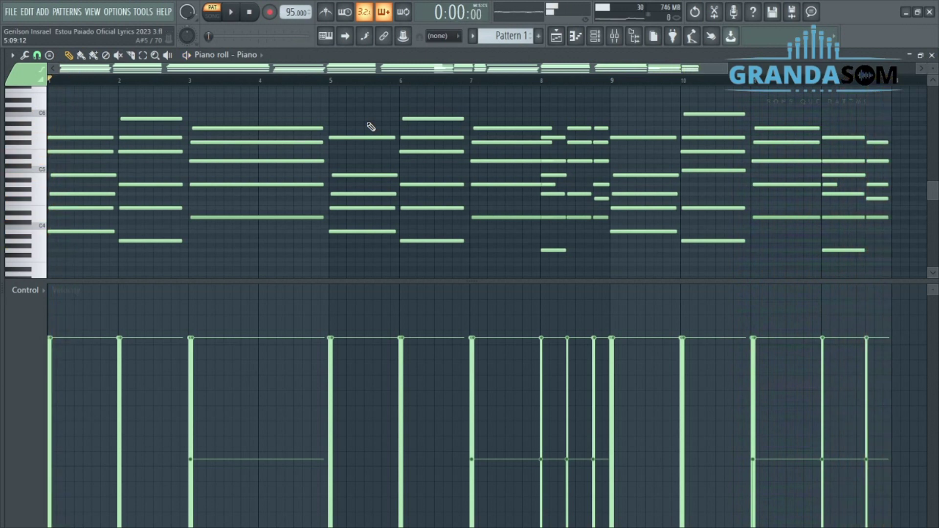
key(F6)
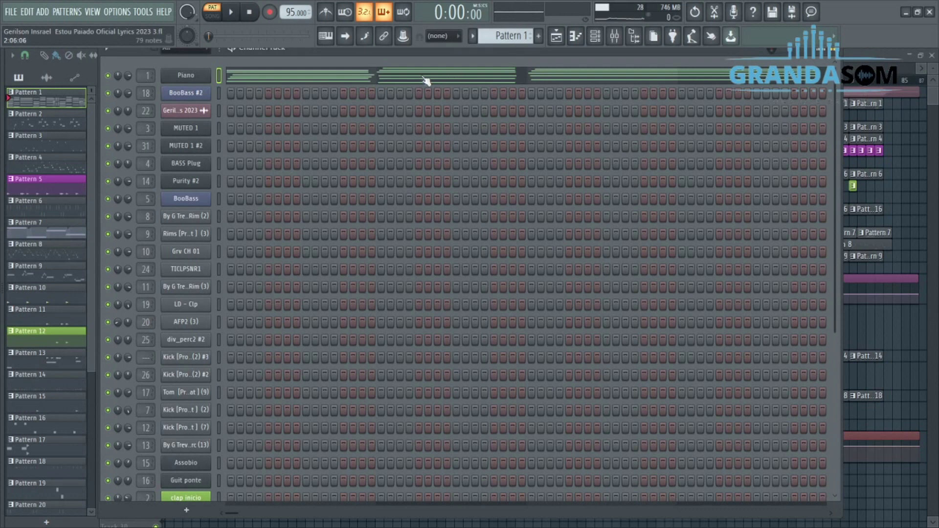
Switch to Pattern 2 and examine the MUTED 1 channel's melody in the piano roll during playback, then stop it.
scroll(500, 41, down, 1)
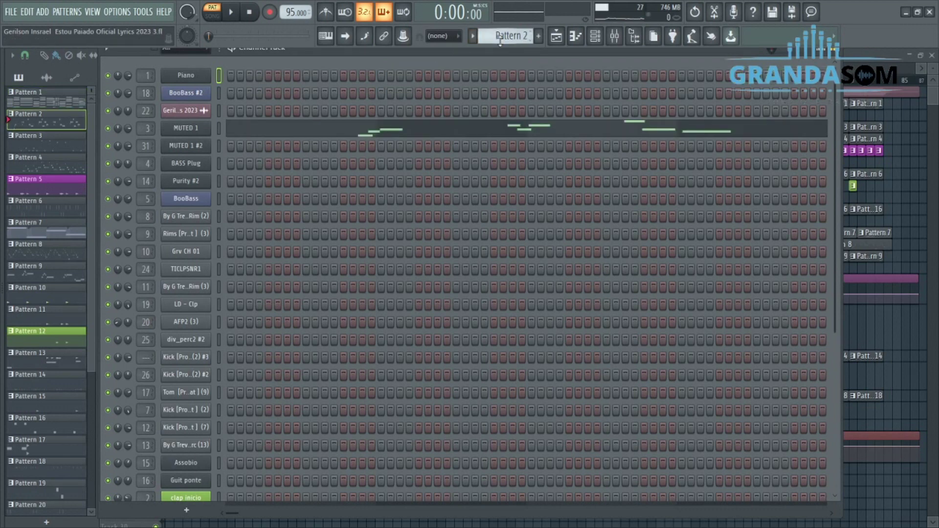
click(413, 137)
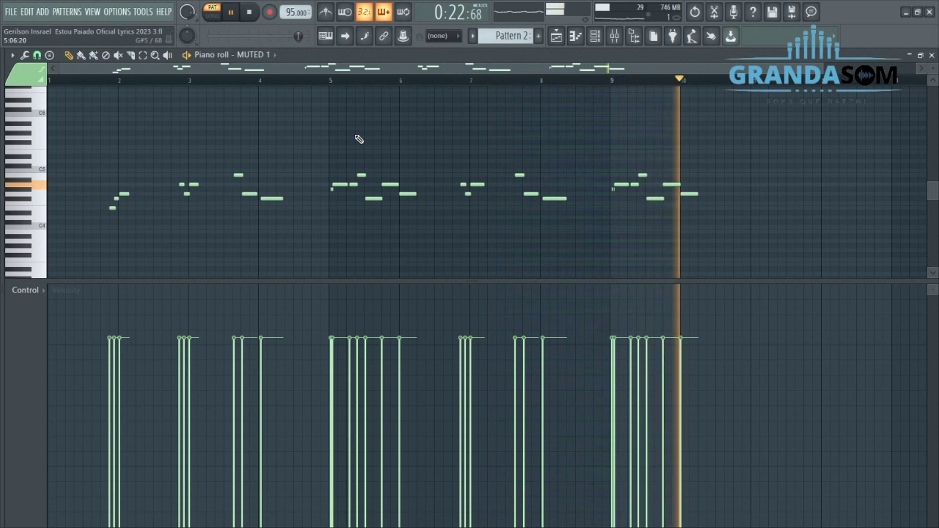
key(space)
Inspect the FabFilter Pro-Q 3, Fruity Reeverb and Fruity Fast Dist settings on the VX FUNDO 1 mixer track, ending at the piano roll.
click(615, 38)
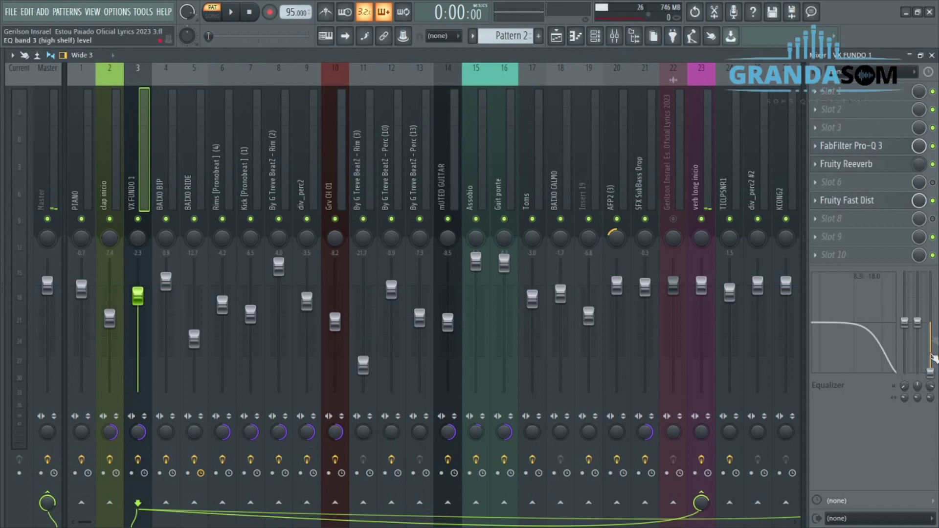
click(851, 153)
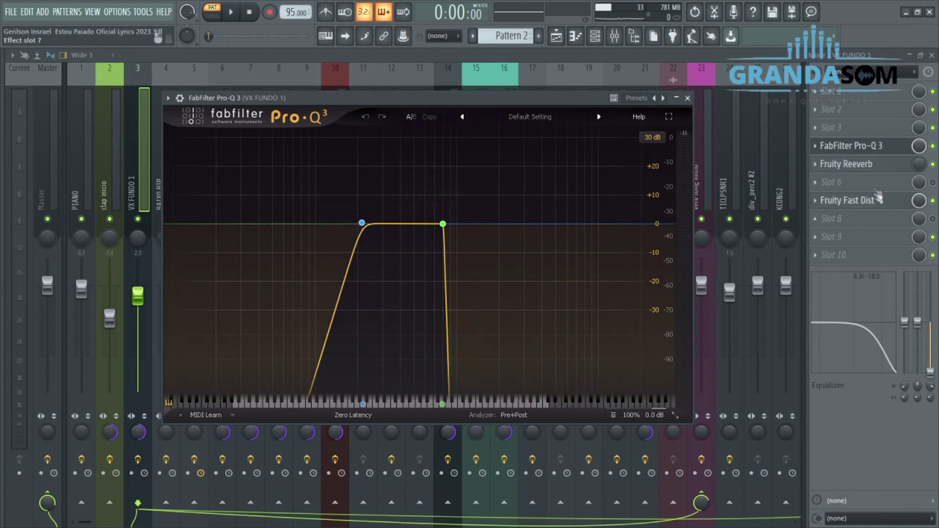
click(862, 166)
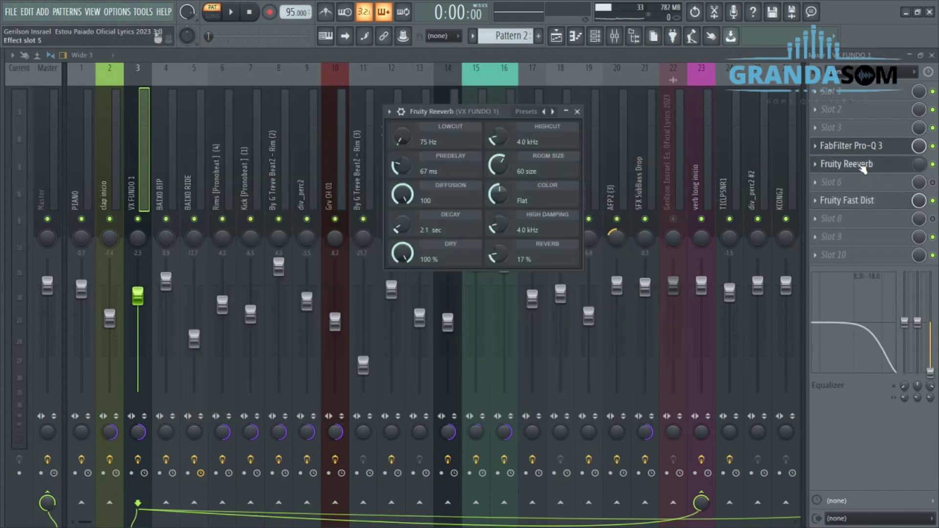
click(866, 200)
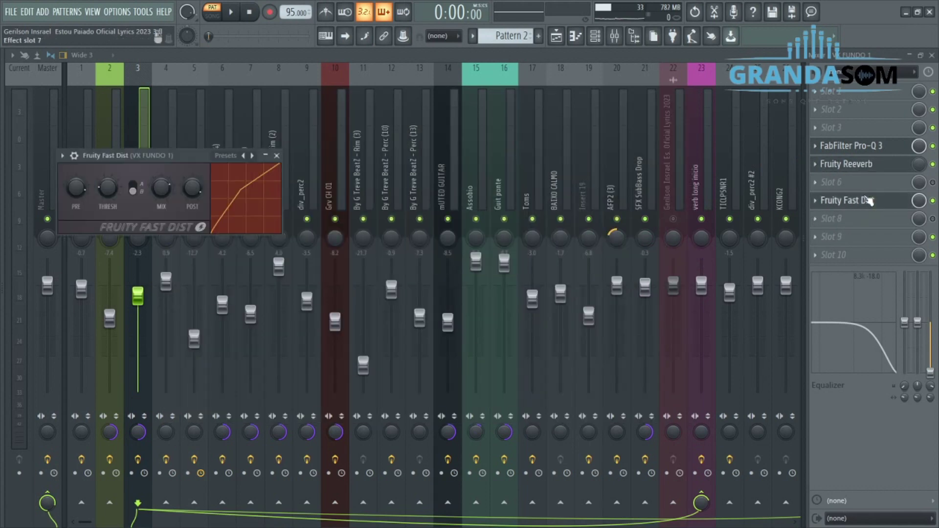
click(277, 155)
key(F7)
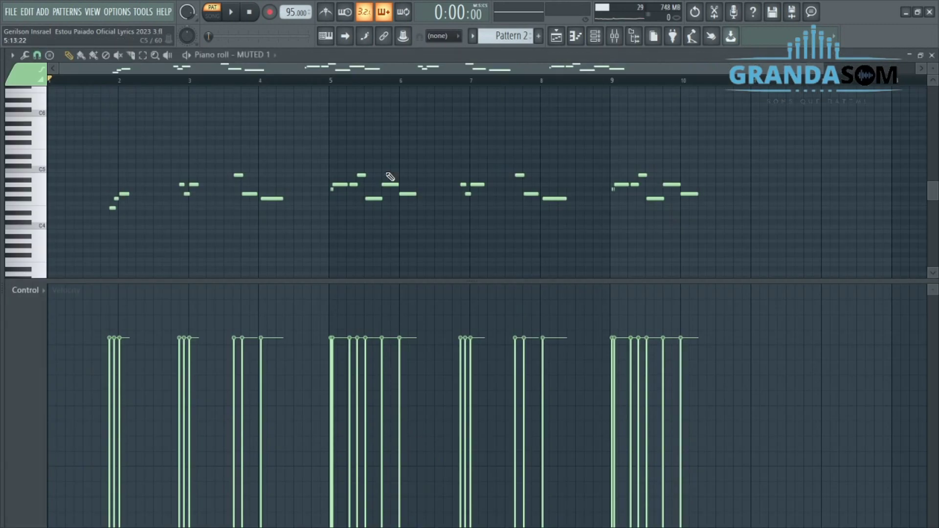
Play Pattern 3 and examine the BASS Plug notes in the piano roll, ending back at the channel rack.
key(F6)
scroll(500, 38, down, 1)
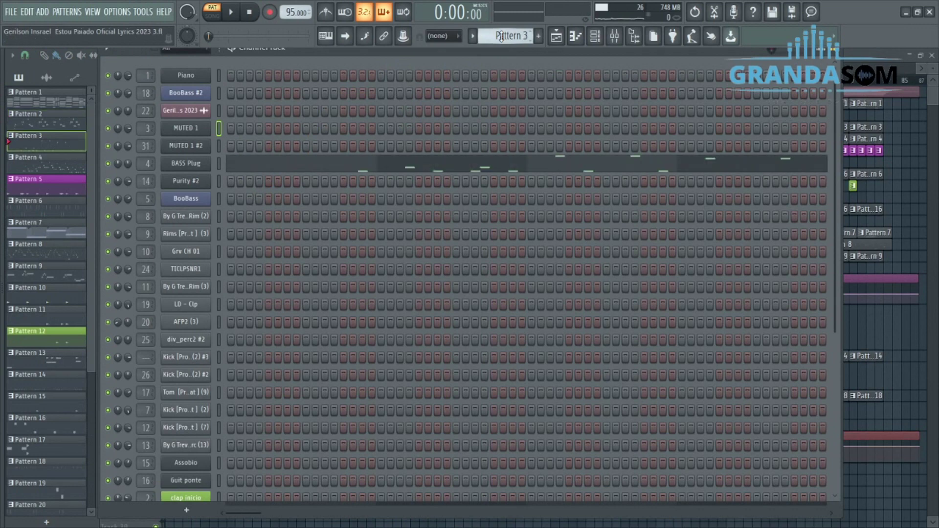
key(space)
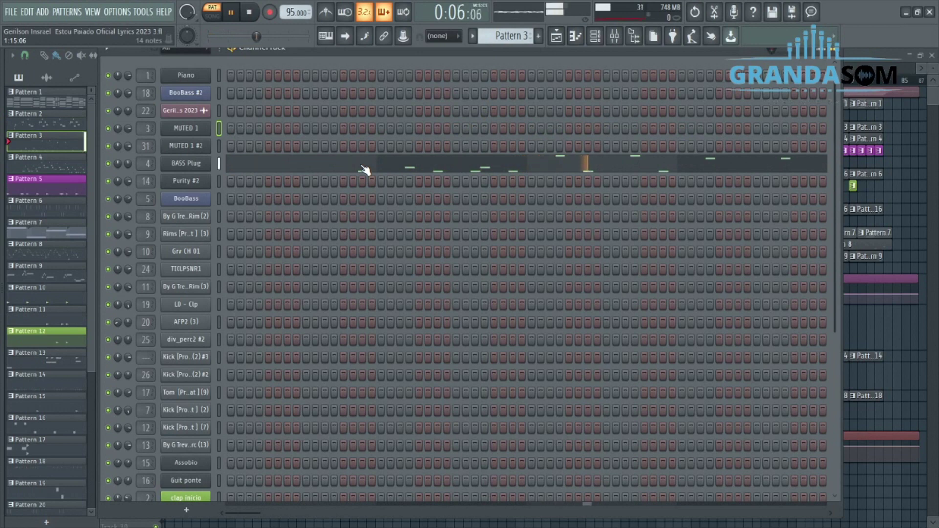
click(365, 170)
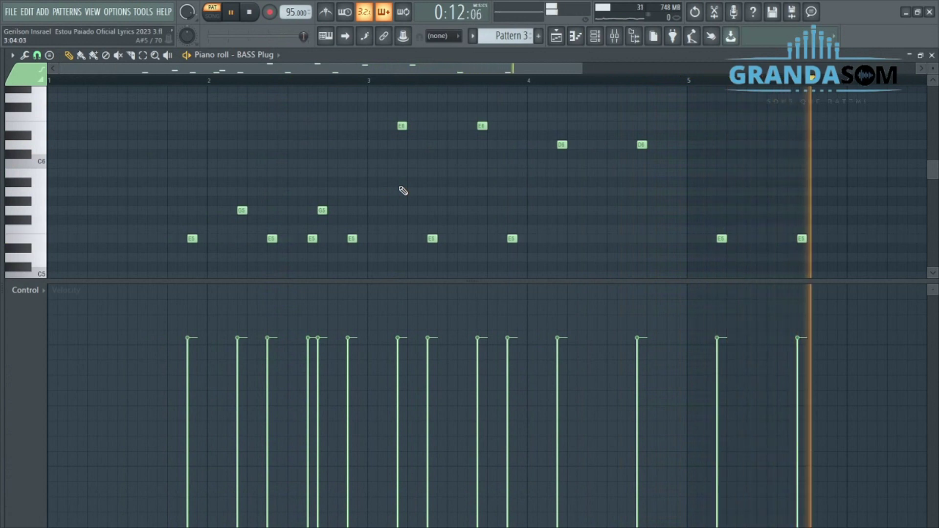
key(F6)
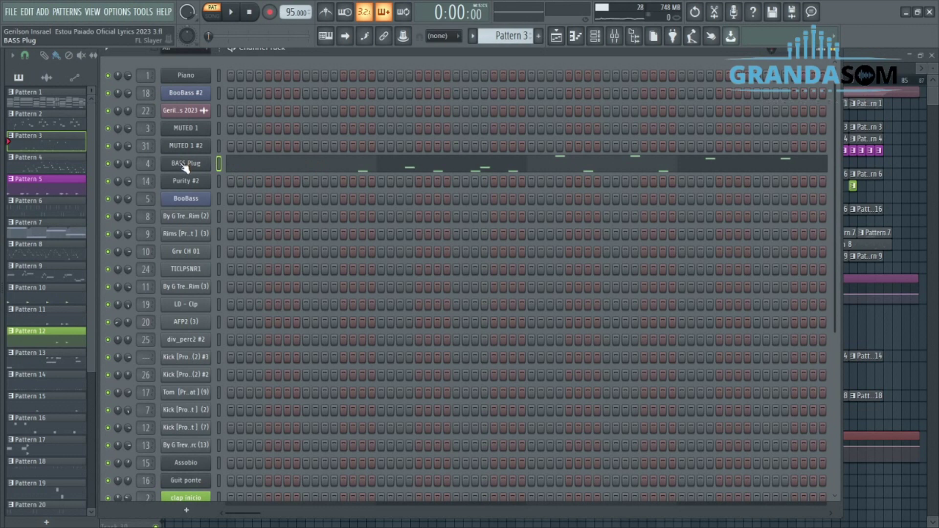
Play Pattern 4 to hear its BASS Plug and BooBass lines together, and stop it.
scroll(497, 34, down, 1)
key(space)
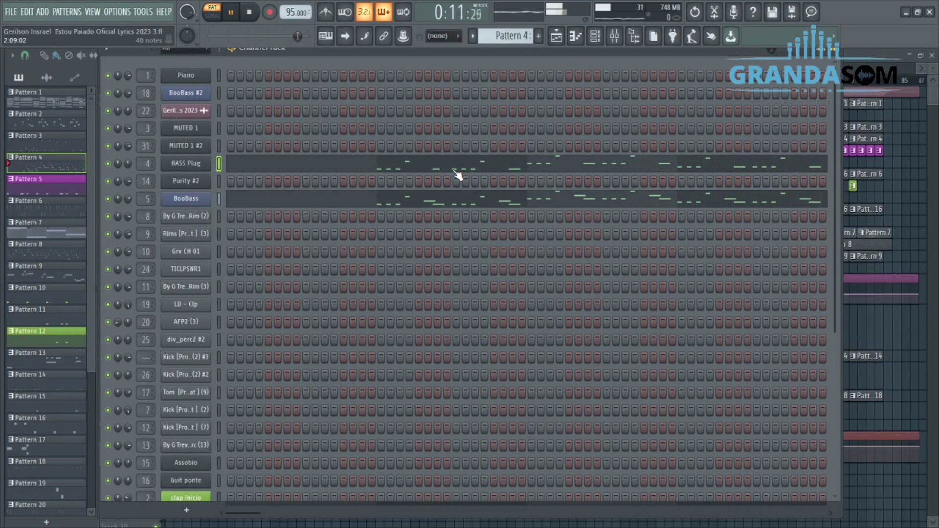
key(space)
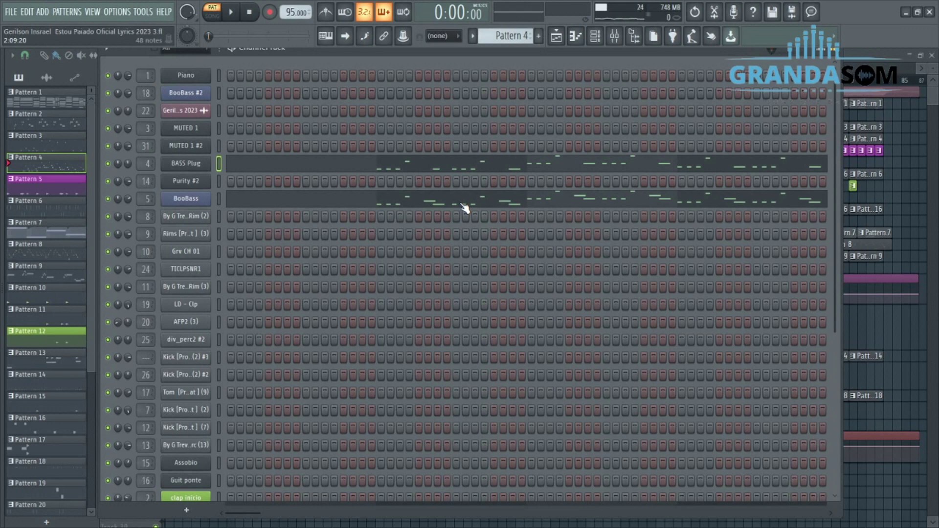
Play Pattern 5 while reviewing its drum channels in the channel rack, and stop it.
scroll(495, 40, down, 1)
key(space)
scroll(321, 203, down, 8)
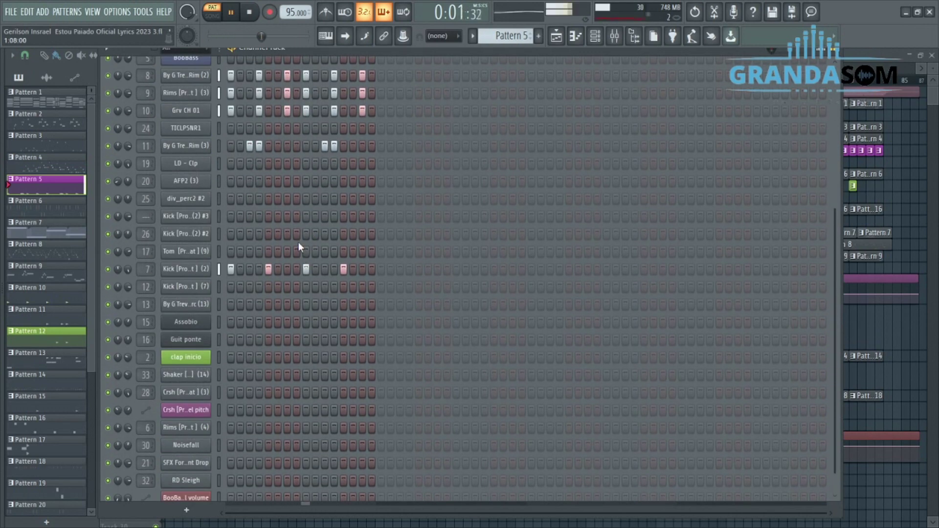
scroll(291, 240, up, 4)
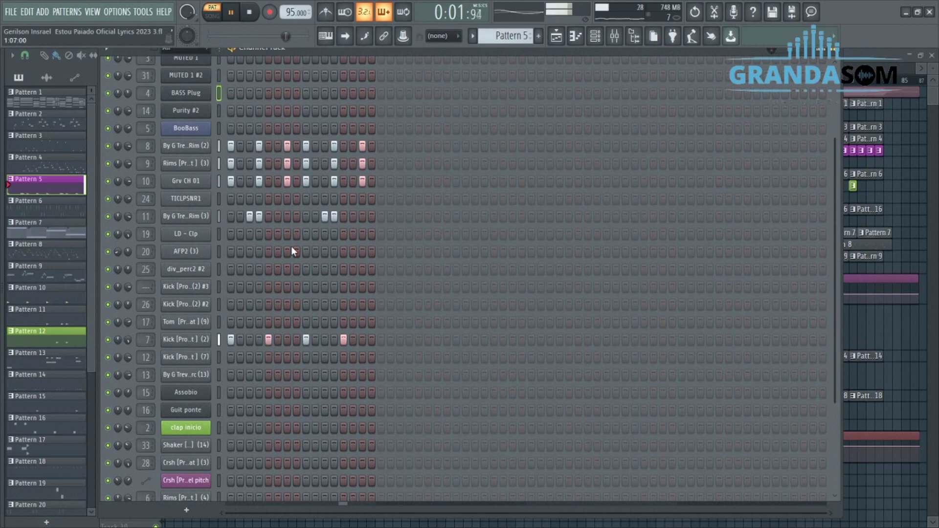
key(space)
Audition the By G Treve BeatZ - Rim (2) and Rims [Pronobeat] (3) samples used in Pattern 5, closing each sampler.
click(192, 149)
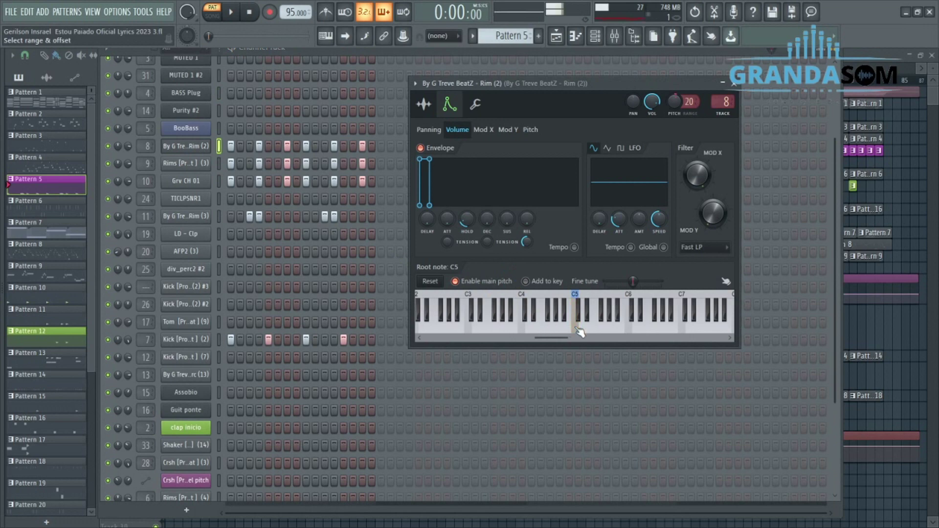
key(Escape)
click(192, 166)
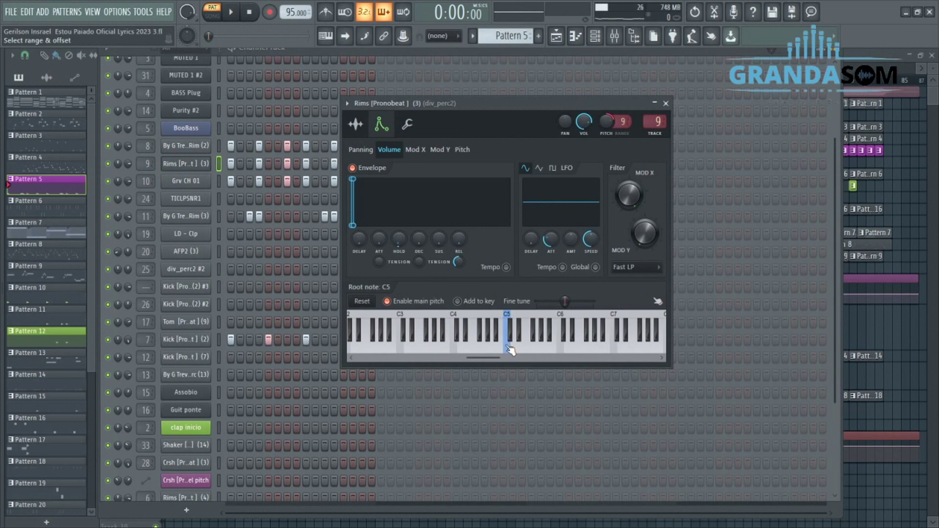
key(Escape)
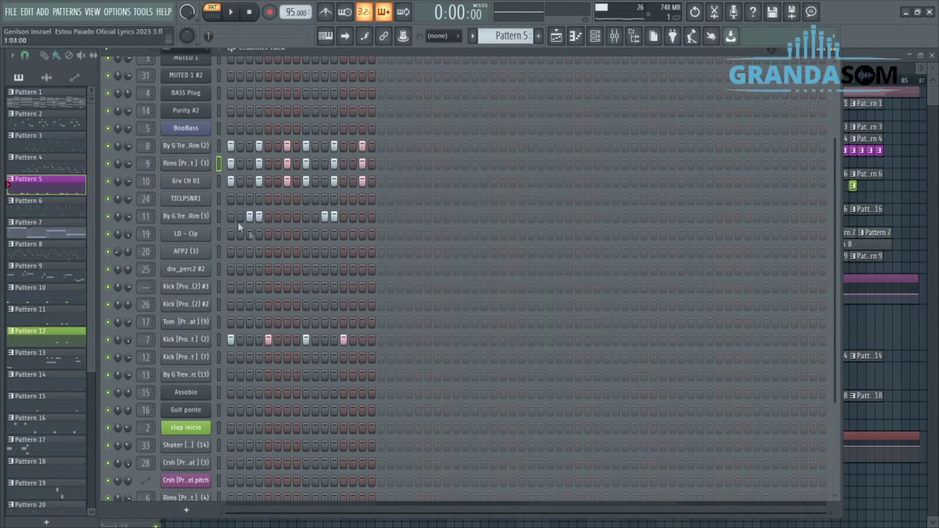
Audition the Grv CH 01 and By G Treve BeatZ - Rim (3) samples, moving each sampler clear of the steps before closing it.
click(198, 181)
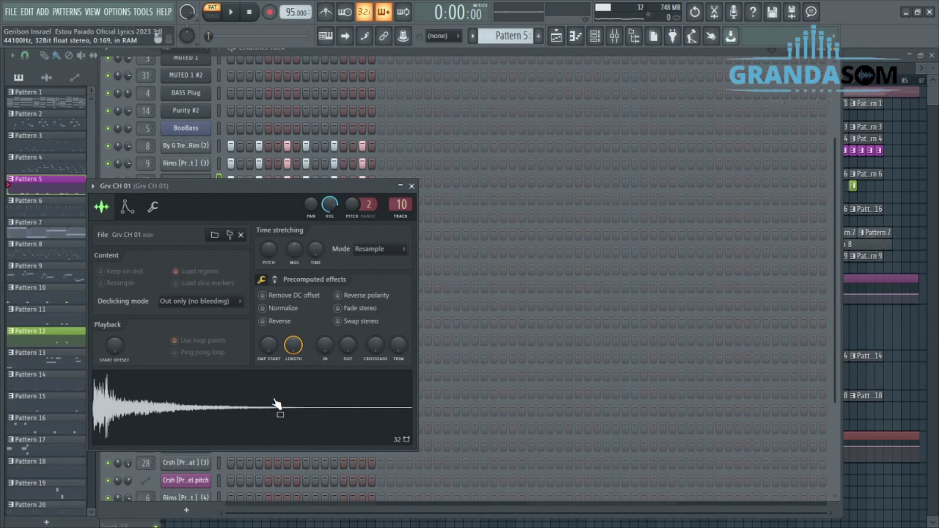
drag(256, 186, 588, 128)
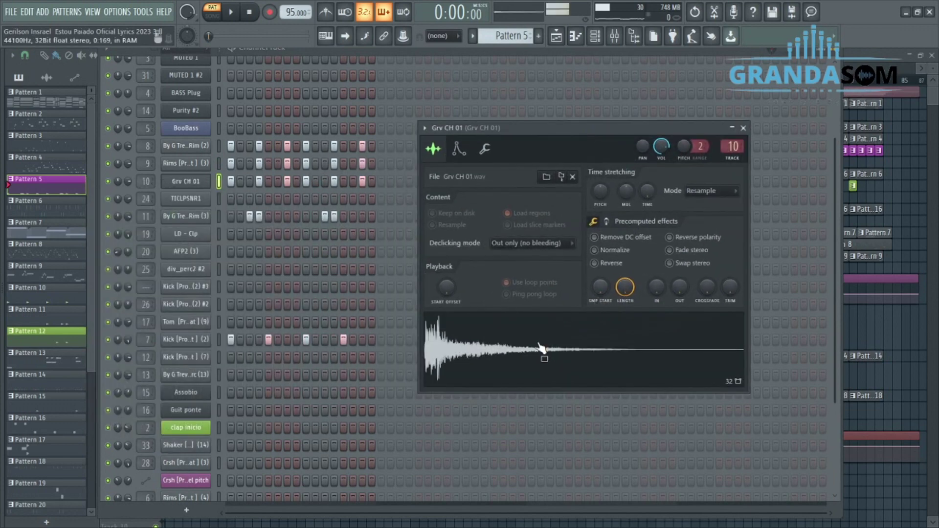
key(Escape)
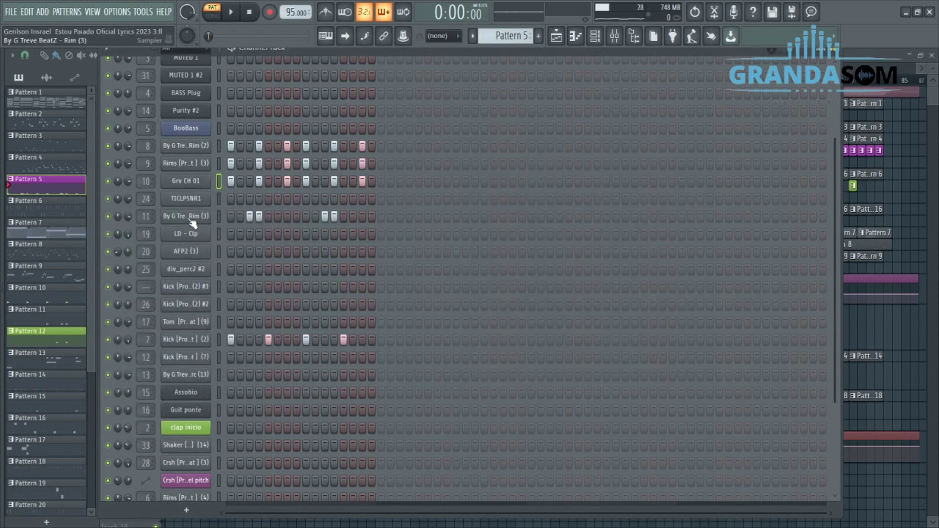
click(188, 218)
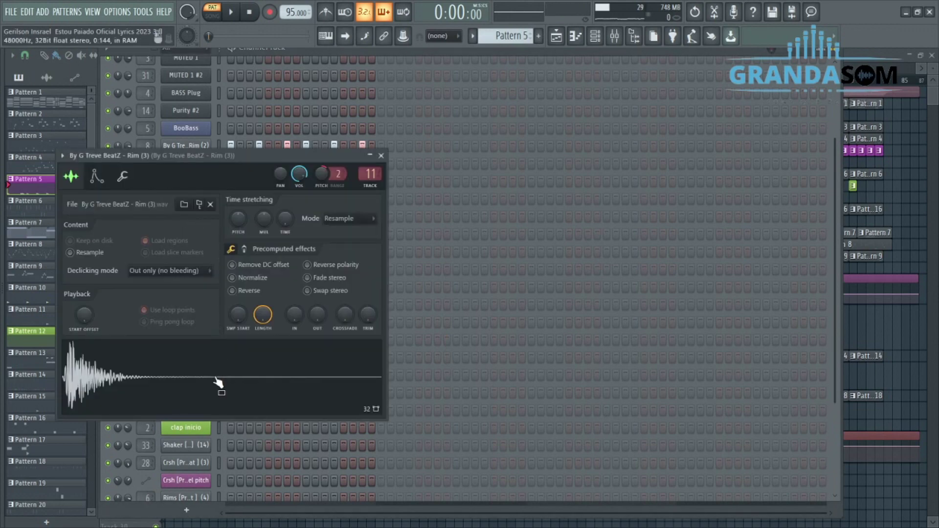
drag(301, 157, 646, 94)
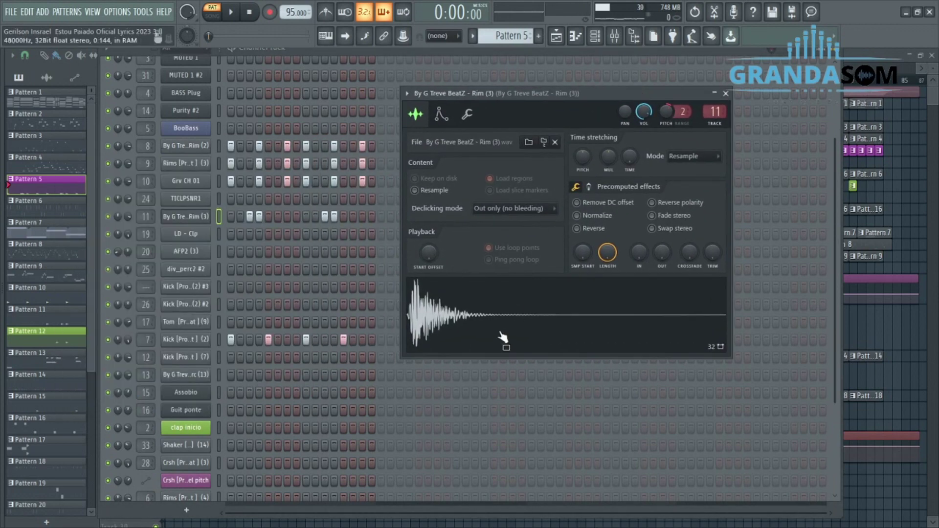
key(Escape)
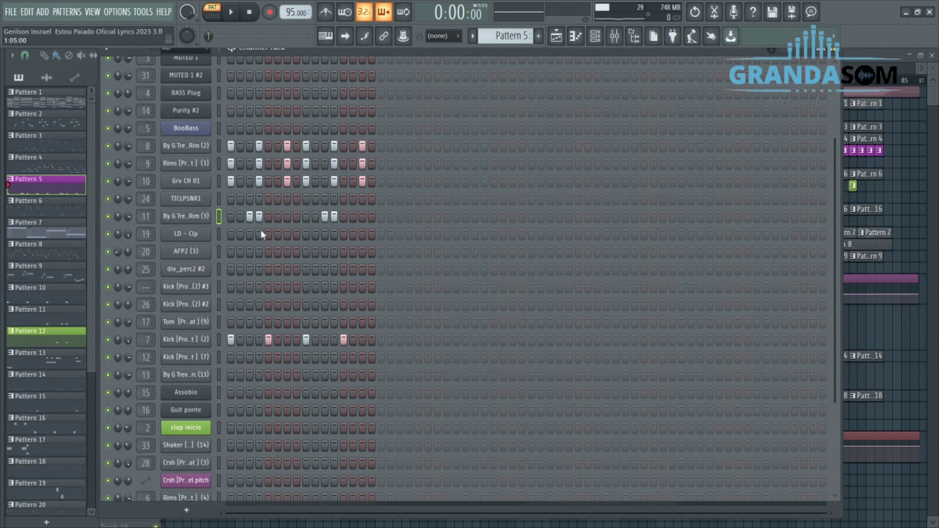
Inspect the Kick [Pronobeat] (2) sample, close its sampler and review the steps of all Pattern 5 channels.
click(189, 339)
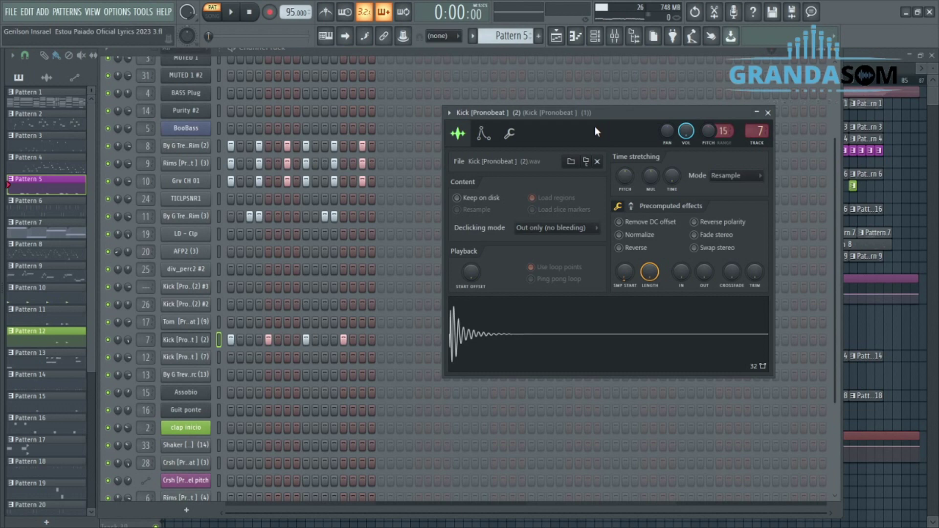
click(768, 113)
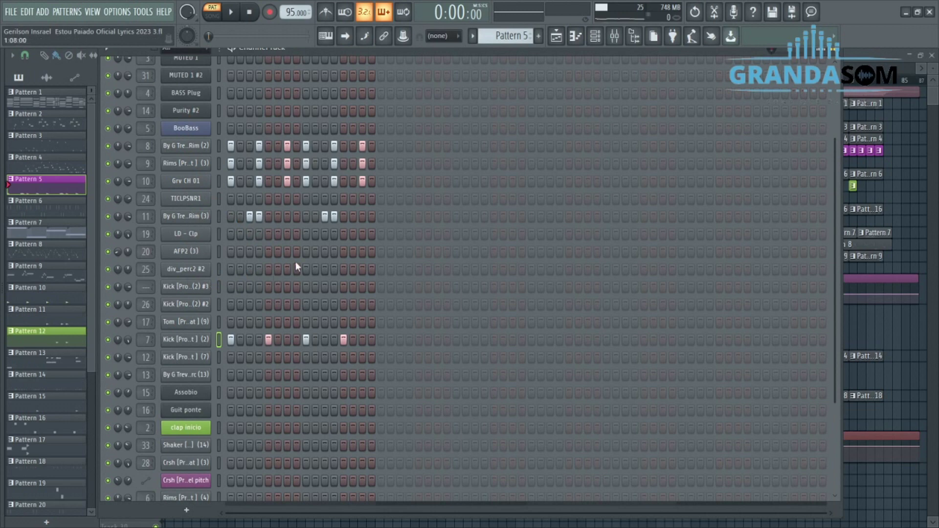
scroll(295, 262, down, 4)
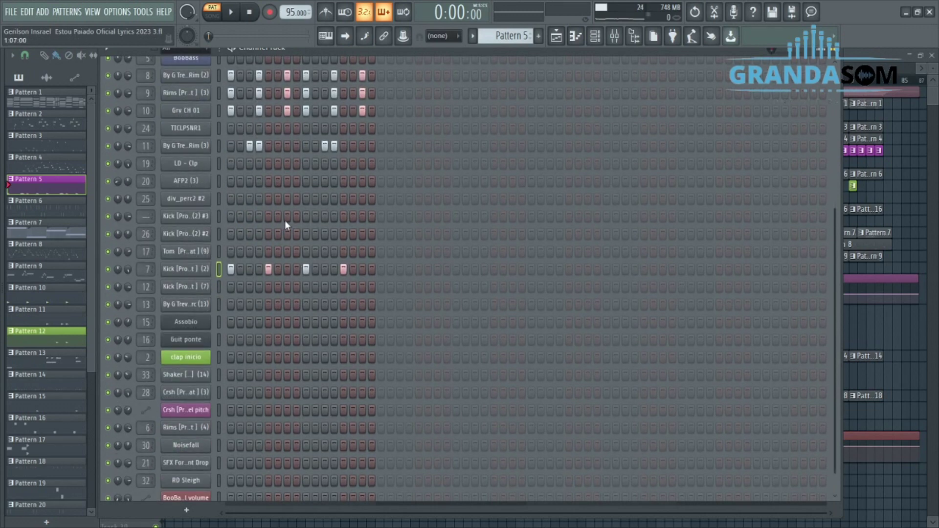
scroll(288, 224, up, 8)
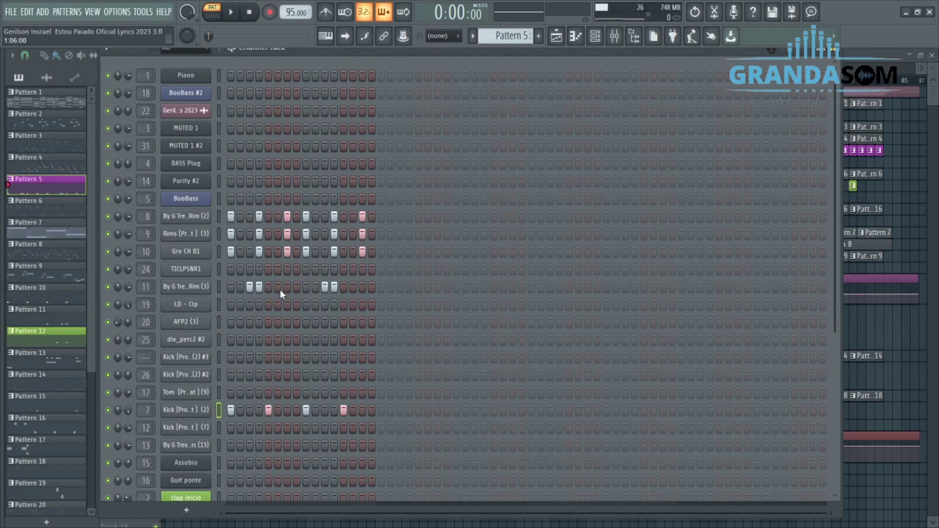
scroll(262, 329, down, 4)
scroll(254, 284, down, 4)
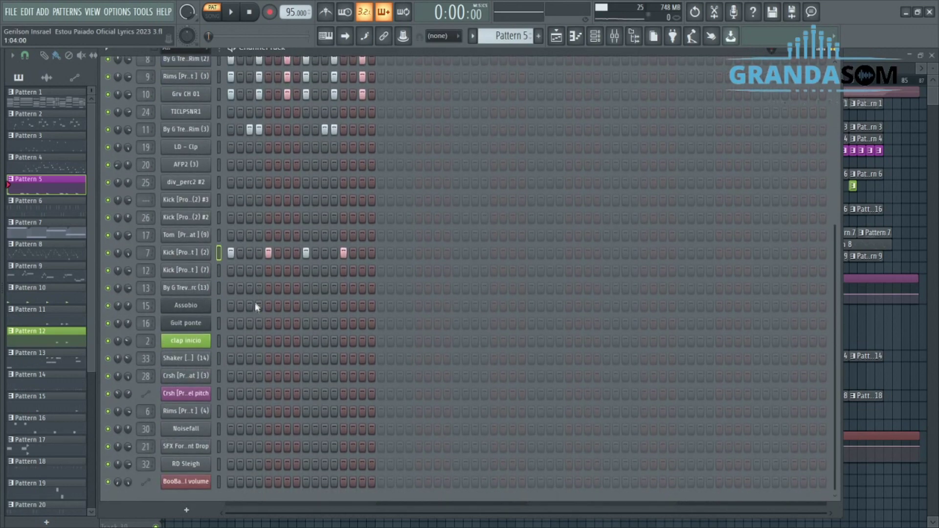
scroll(255, 306, up, 7)
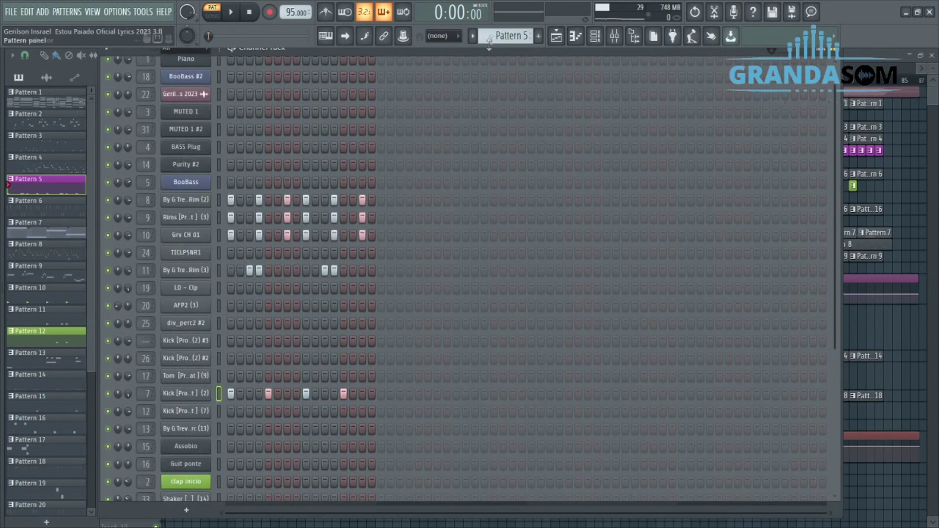
Play Pattern 6 while viewing the Purity #2 notes in the piano roll, stop it and return to the channel rack.
scroll(487, 44, down, 1)
key(space)
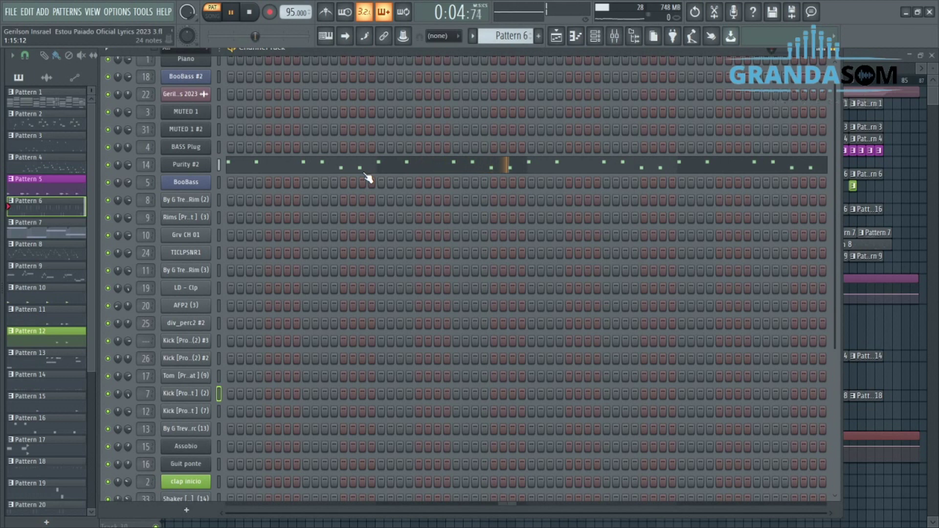
click(365, 171)
scroll(377, 167, up, 2)
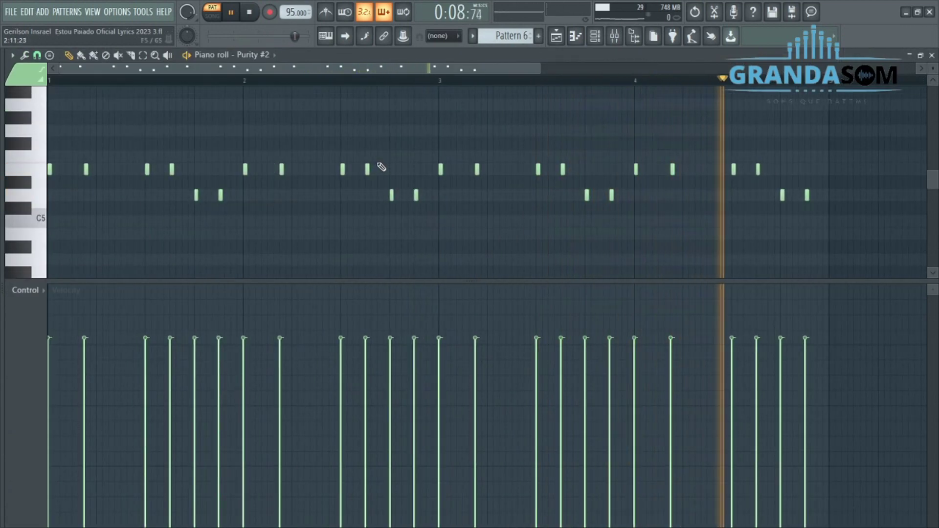
key(space)
key(F6)
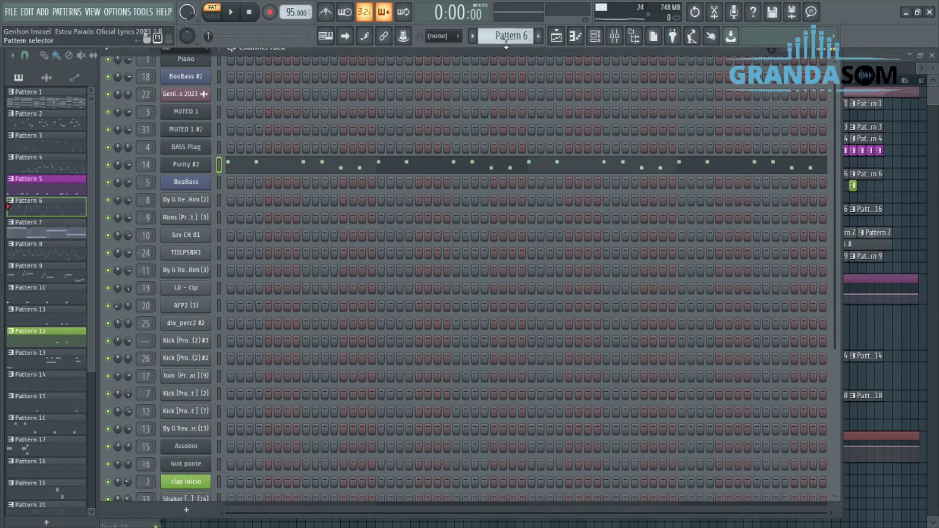
Switch to Pattern 7, play it while reviewing the BooBass #2 notes in the channel rack, and stop it.
scroll(498, 35, down, 1)
key(space)
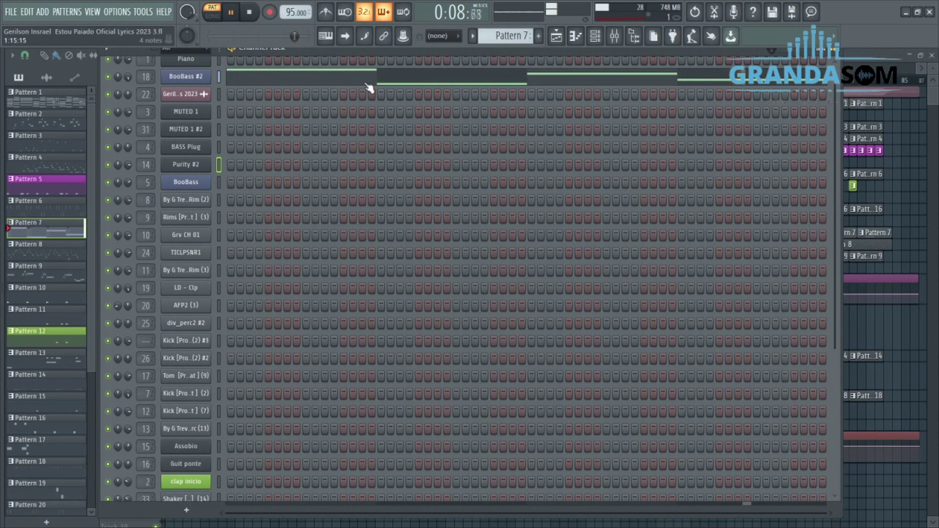
scroll(358, 155, up, 1)
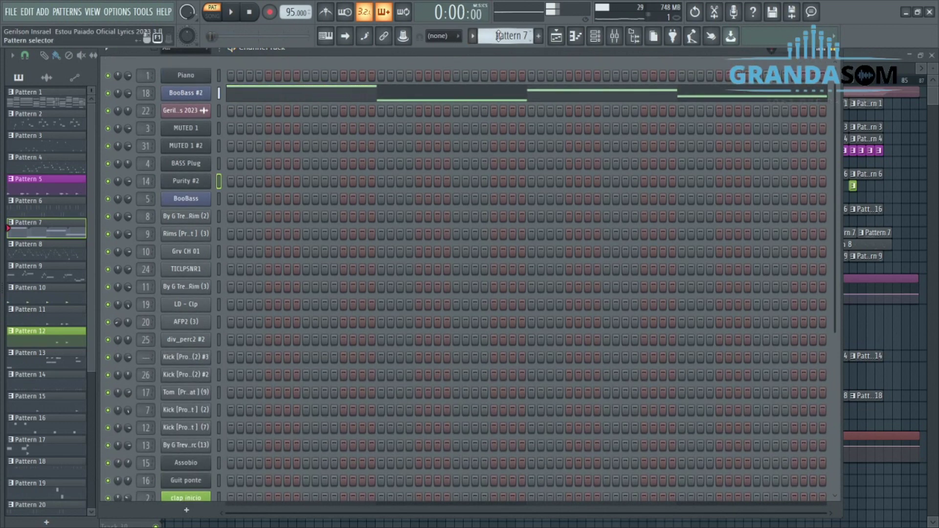
key(space)
Play Pattern 8, review its channels and inspect the Purity instrument settings of the Assobio channel.
scroll(498, 36, down, 1)
scroll(429, 221, down, 8)
key(space)
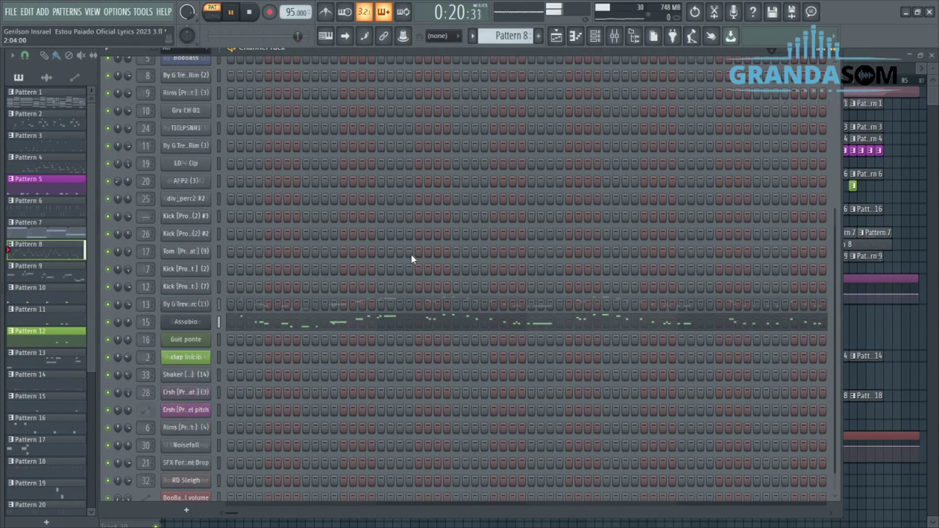
scroll(411, 254, down, 1)
scroll(408, 255, up, 4)
scroll(407, 254, down, 4)
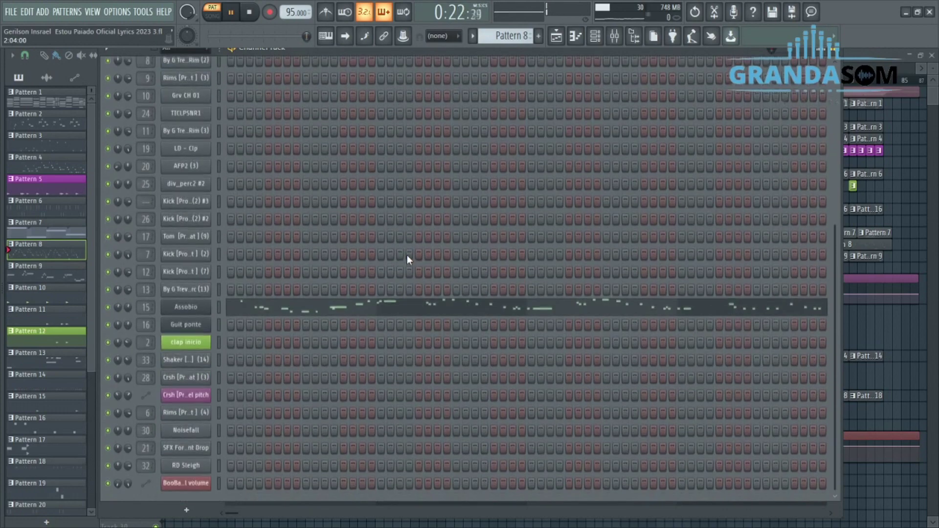
click(188, 306)
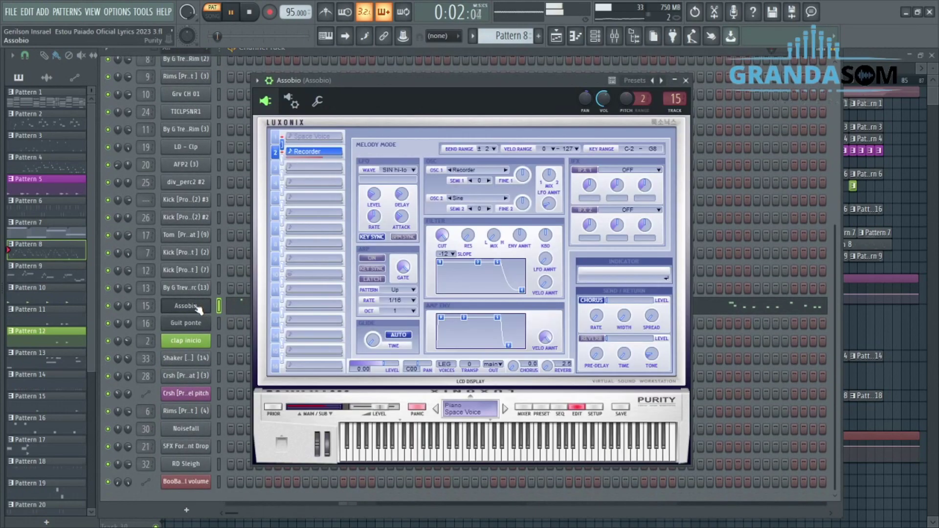
click(541, 407)
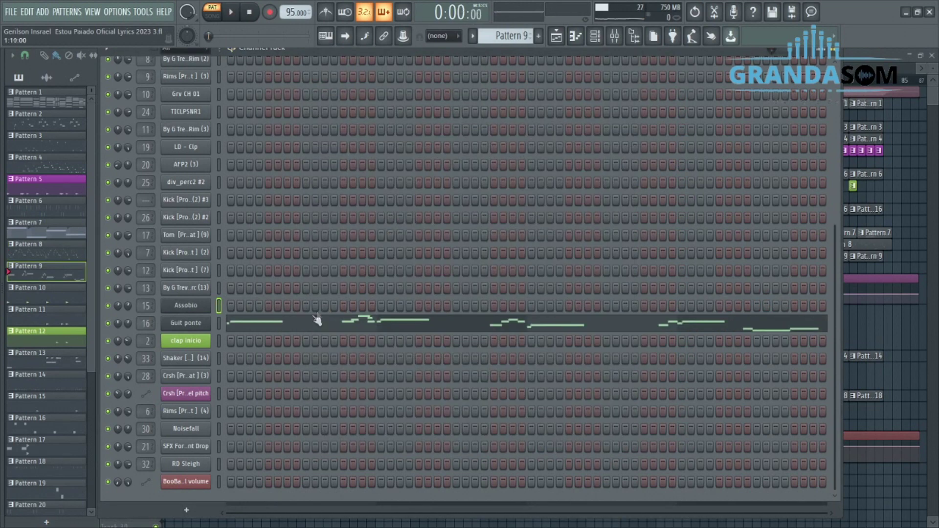
Play Pattern 9 while viewing the Guit ponte notes in the piano roll, then inspect that channel's Purity settings and close them.
key(space)
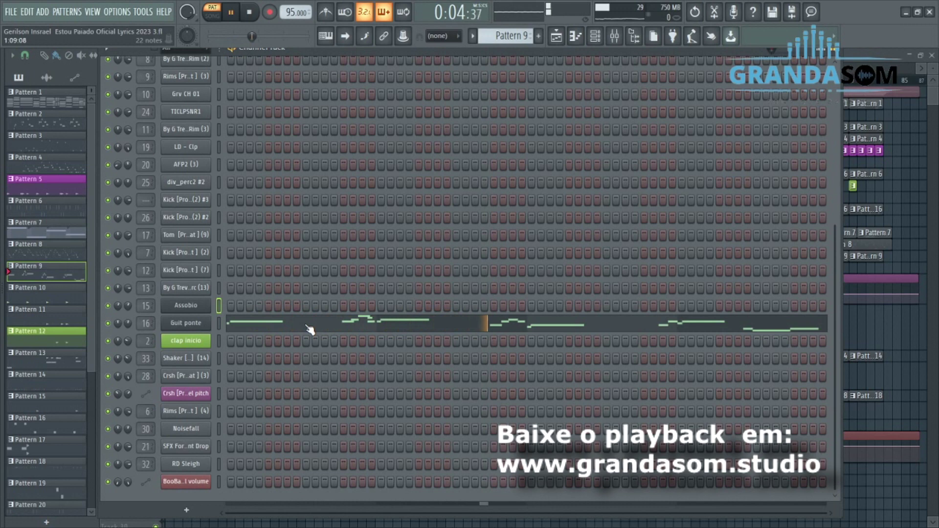
click(310, 326)
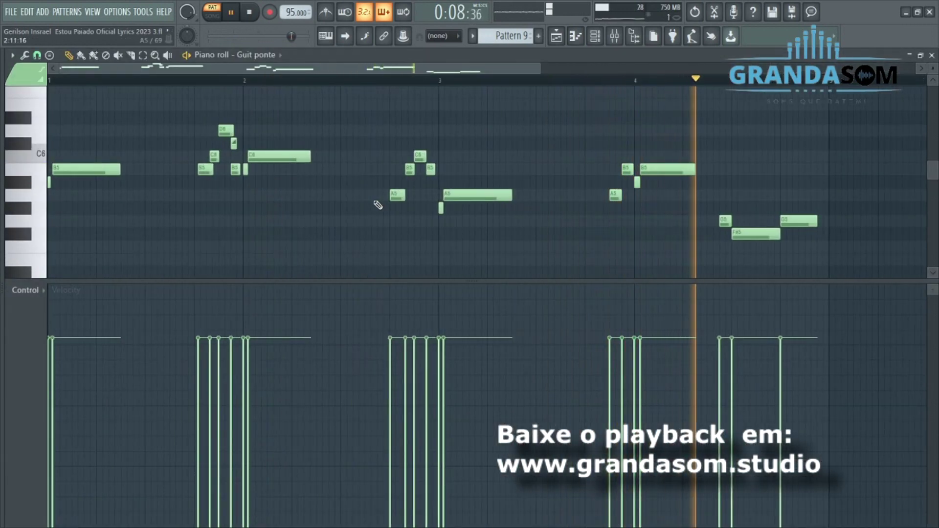
key(space)
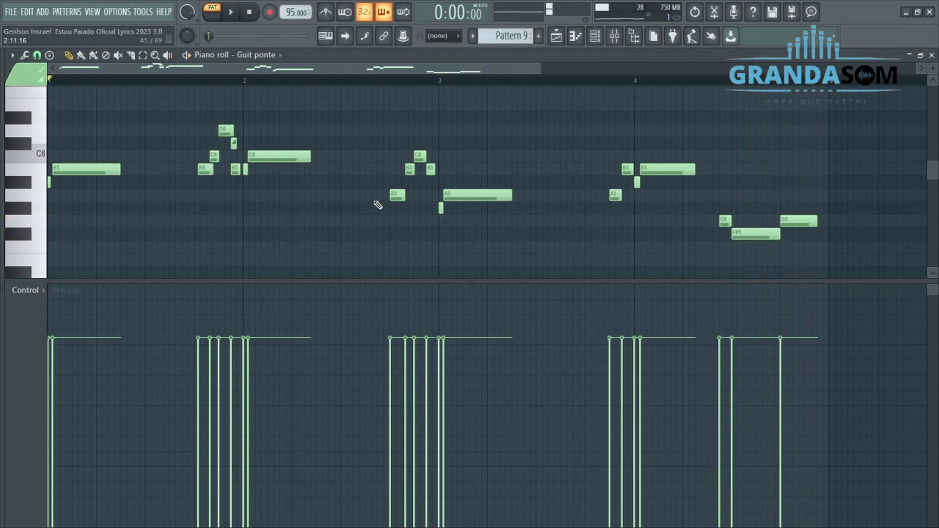
key(F7)
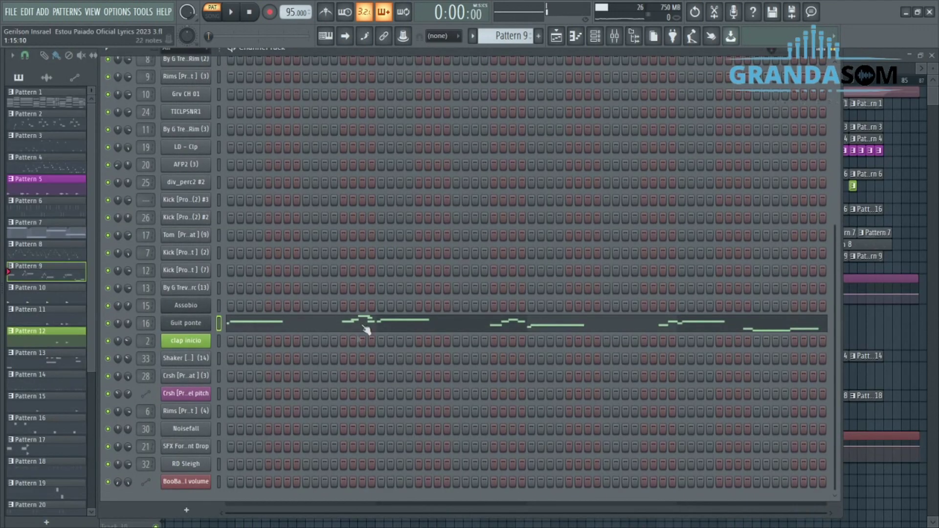
click(186, 323)
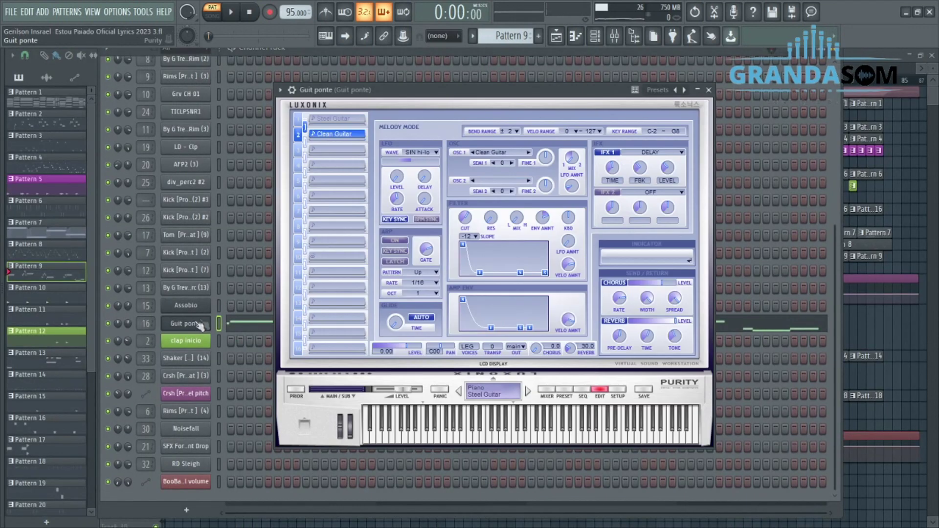
click(708, 91)
Play and stop Pattern 10 with the clap inicio sampler open, check its sample and envelope settings, and close it.
scroll(509, 37, down, 1)
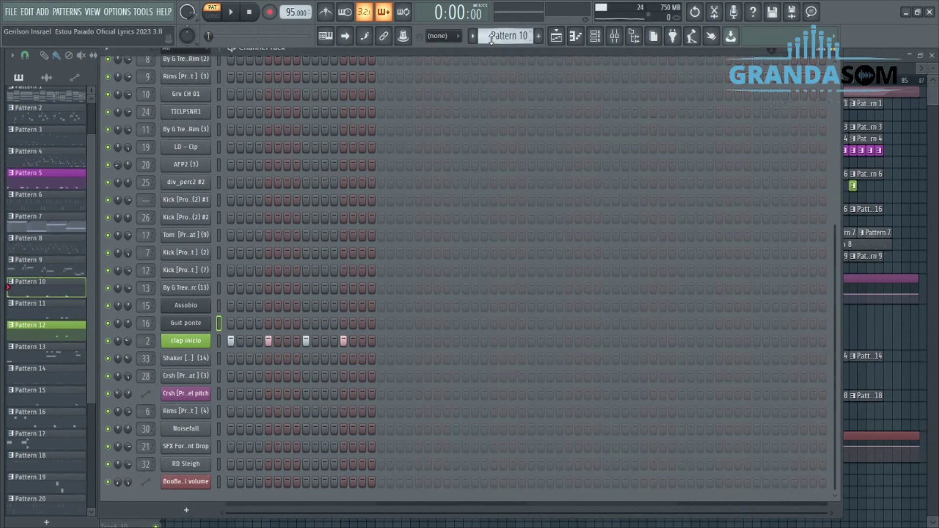
click(190, 341)
key(space)
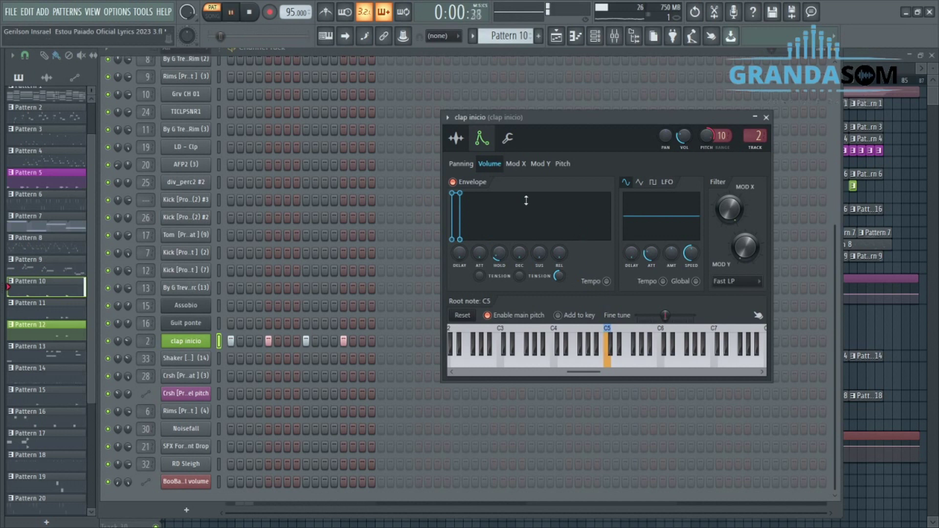
key(space)
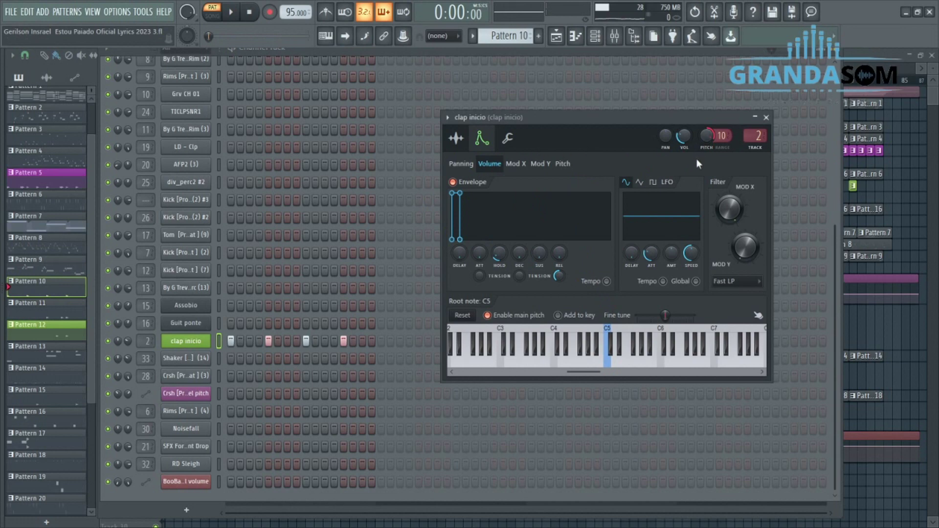
click(455, 142)
click(482, 138)
key(Escape)
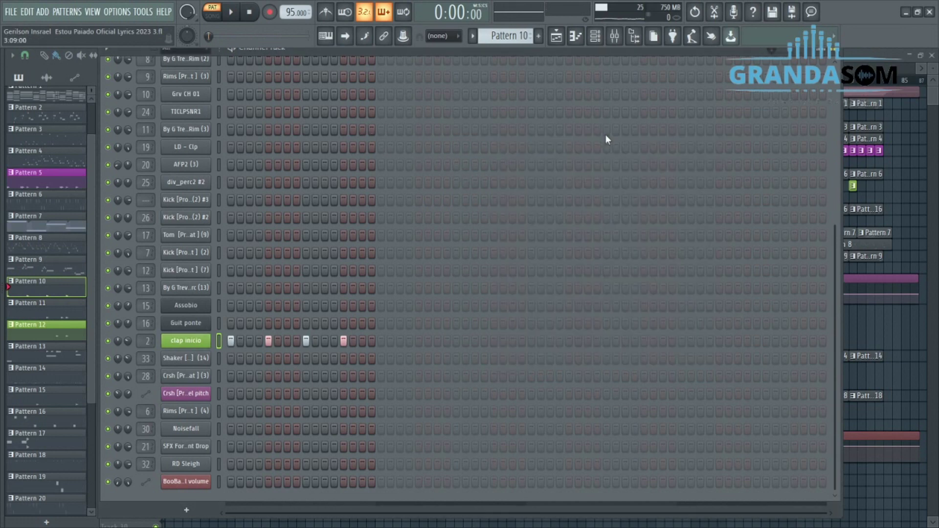
Inspect the mixer effects on the clap inicio track and on the verb long inicio track it is routed to.
click(201, 341)
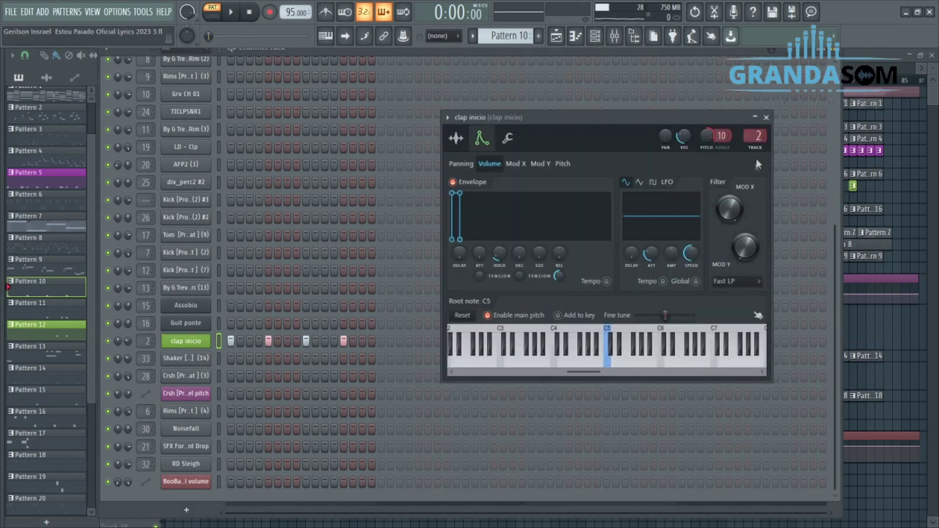
double_click(758, 136)
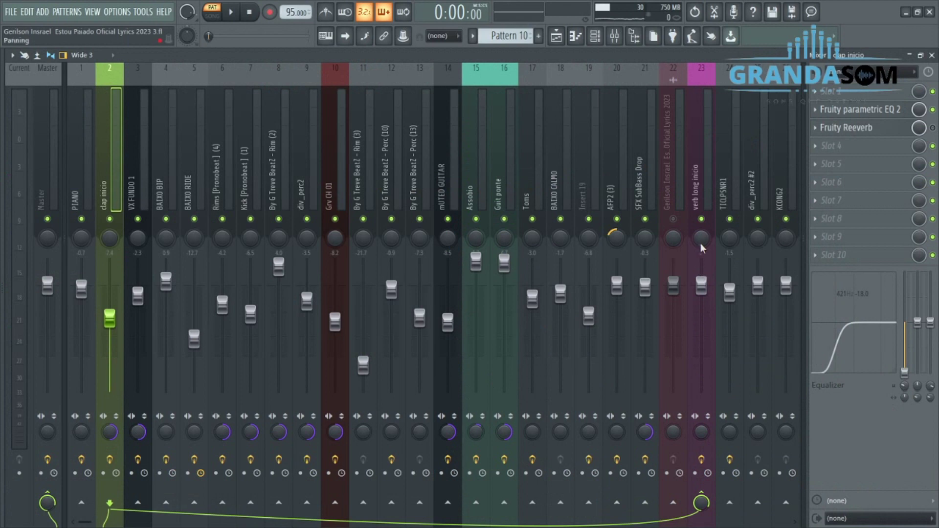
click(692, 202)
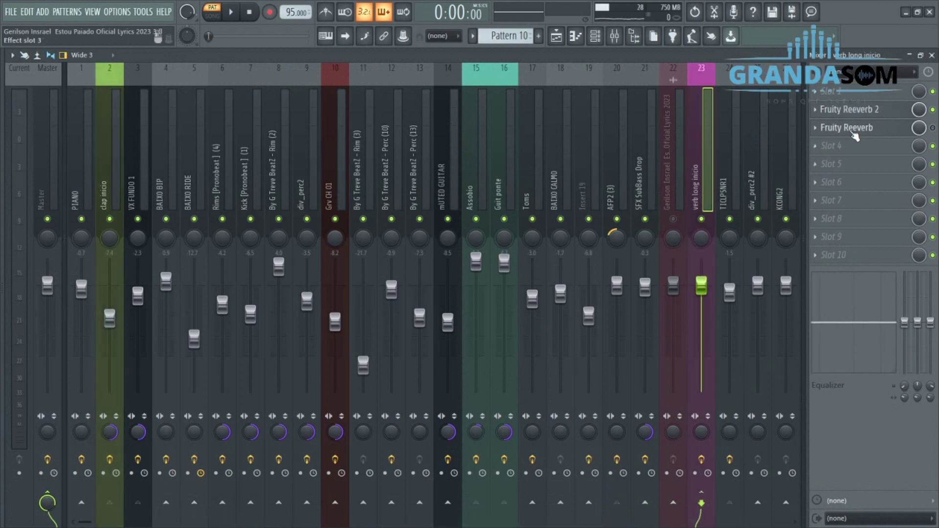
key(space)
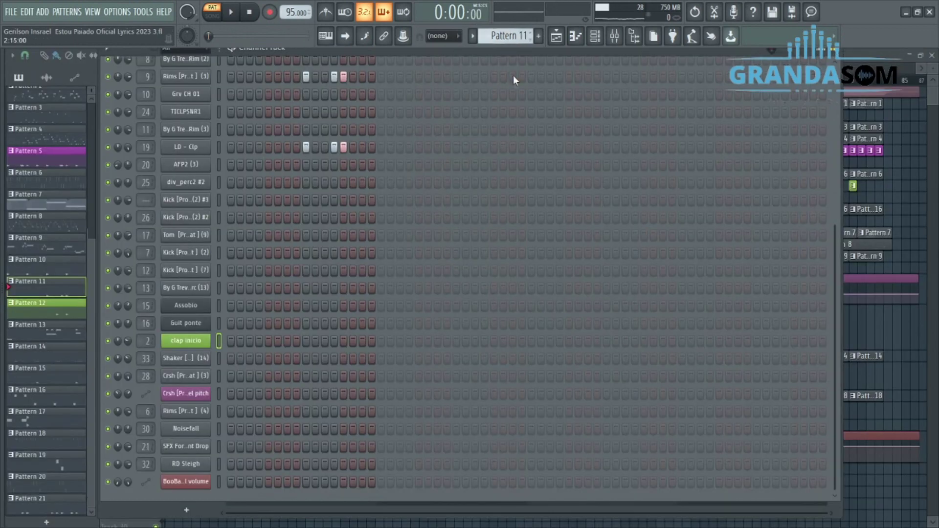
Play and stop Pattern 11 and Pattern 12 in turn, reviewing their steps in the channel rack.
scroll(424, 153, up, 8)
key(space)
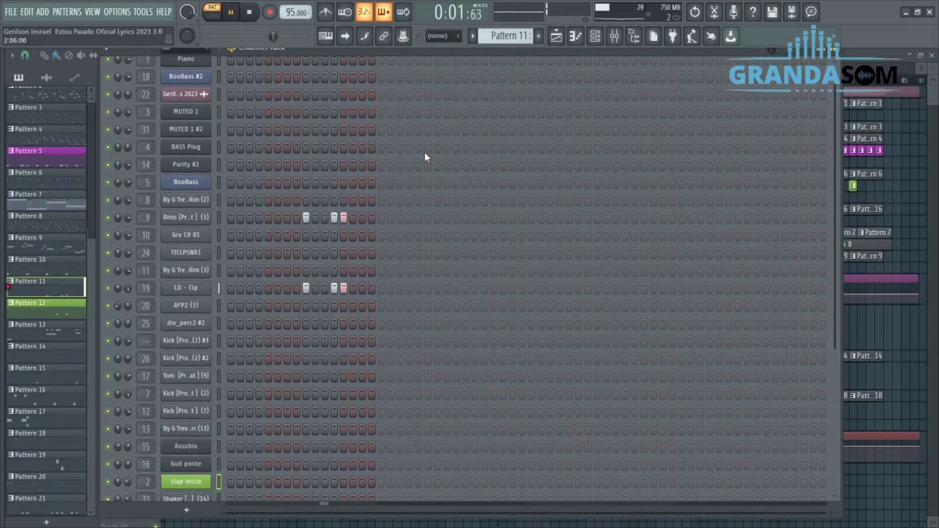
key(space)
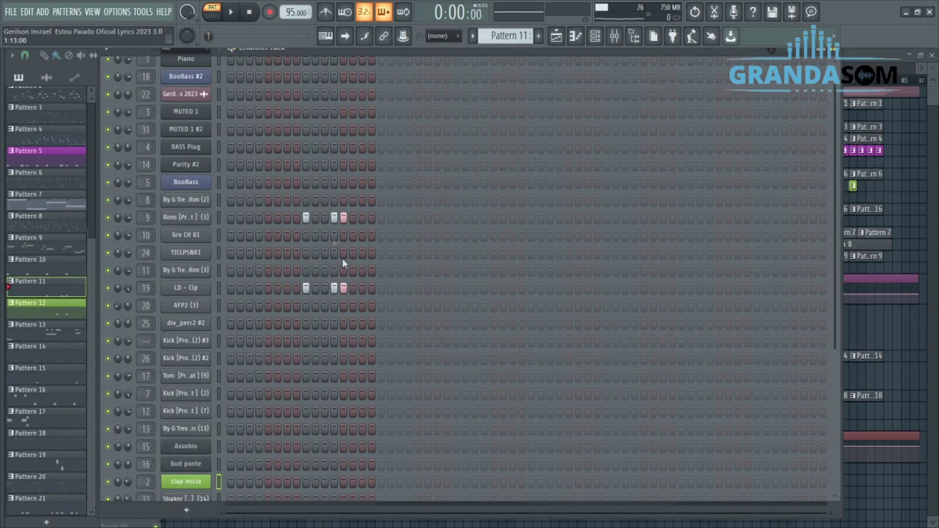
scroll(330, 239, up, 1)
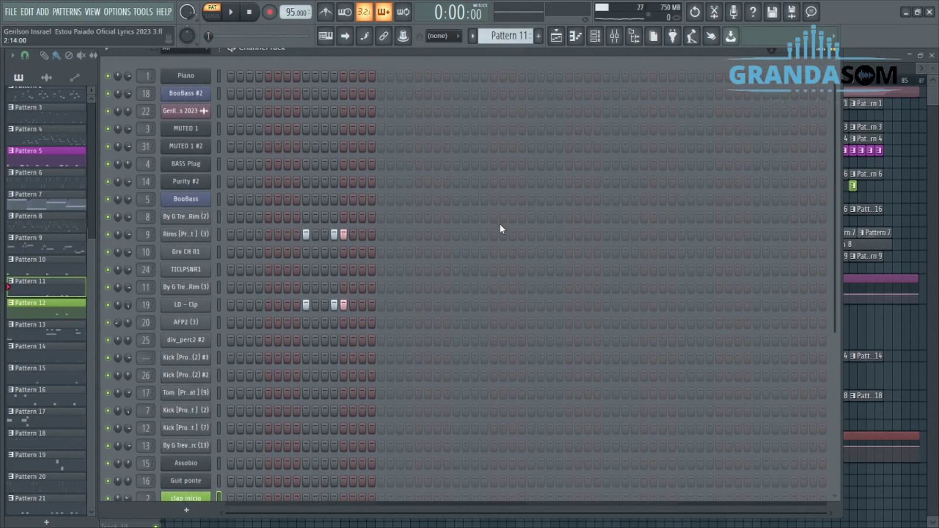
scroll(504, 35, down, 1)
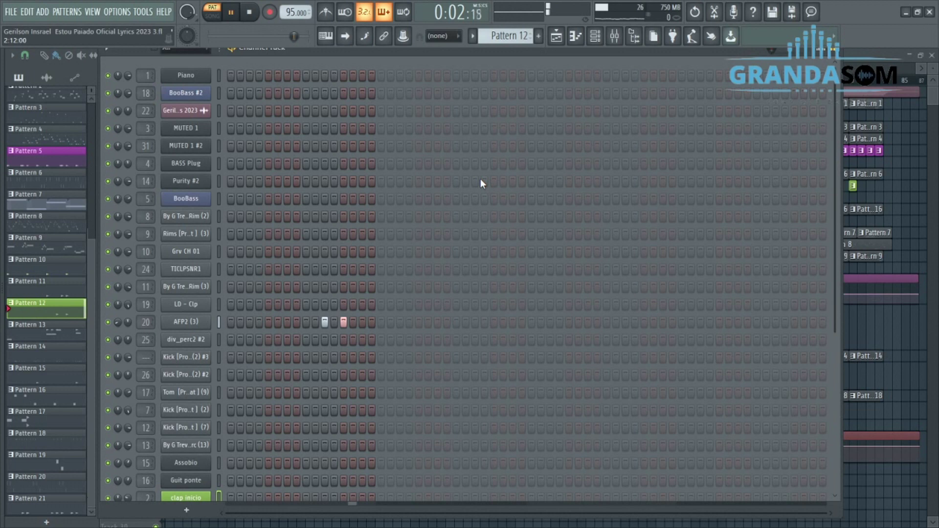
key(space)
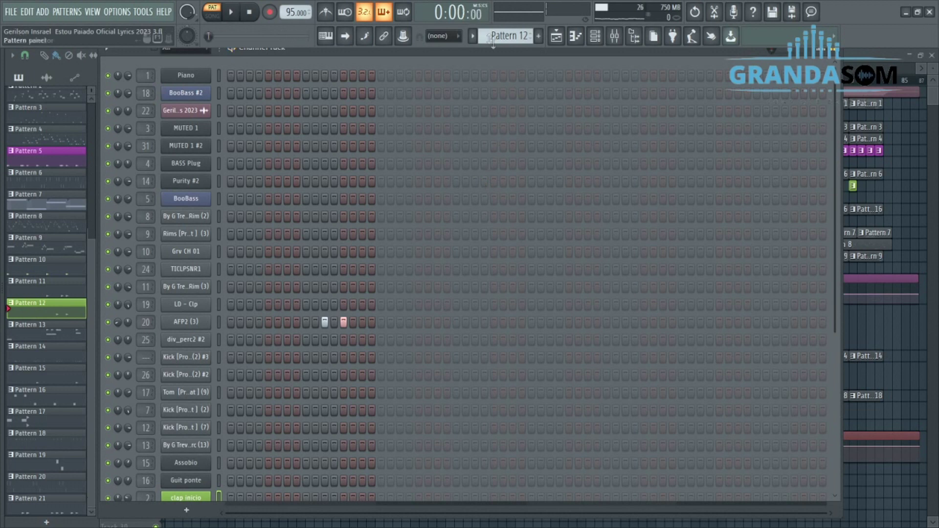
Switch to Pattern 13, play it while reviewing all of its channels down the channel rack, and stop it.
scroll(498, 35, down, 1)
key(space)
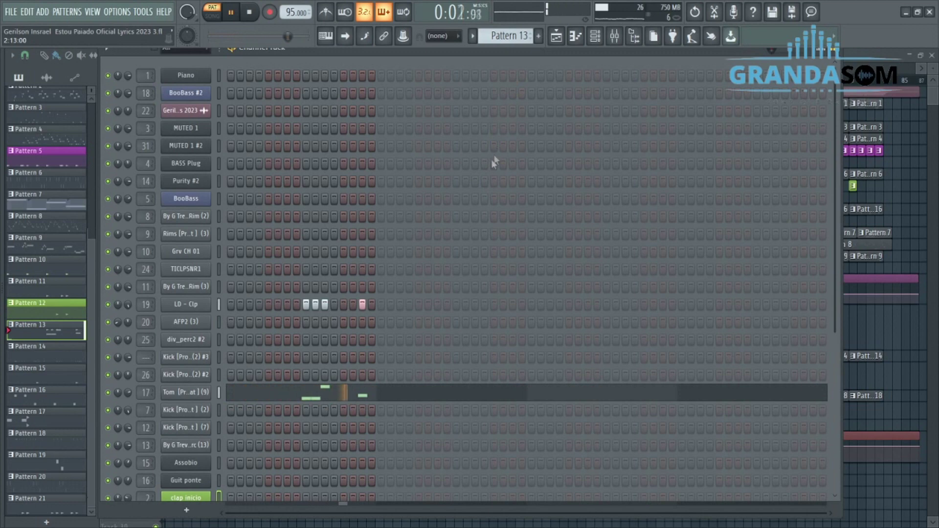
scroll(478, 171, down, 9)
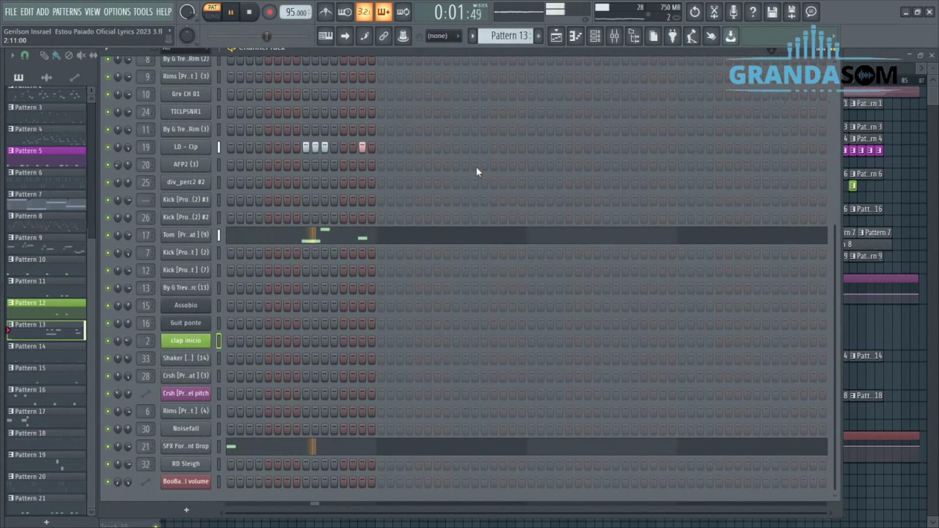
key(space)
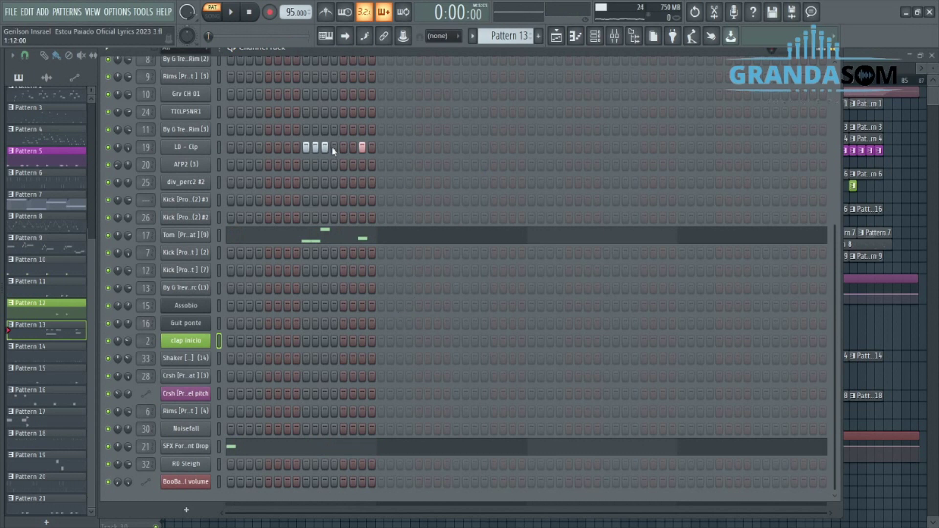
Replay Pattern 13 while inspecting the Tom [Pronobeat] (9) and LD - Clp samplers, closing each one.
key(space)
scroll(418, 175, up, 4)
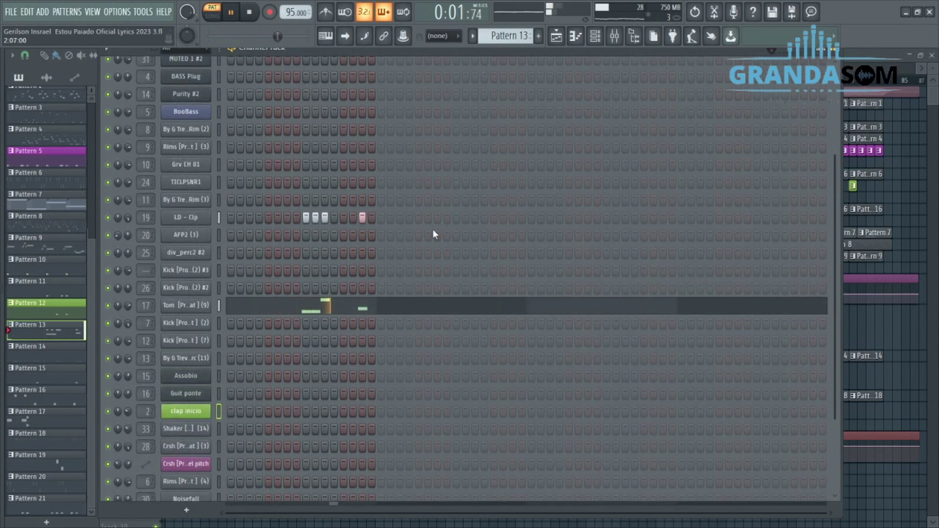
click(184, 306)
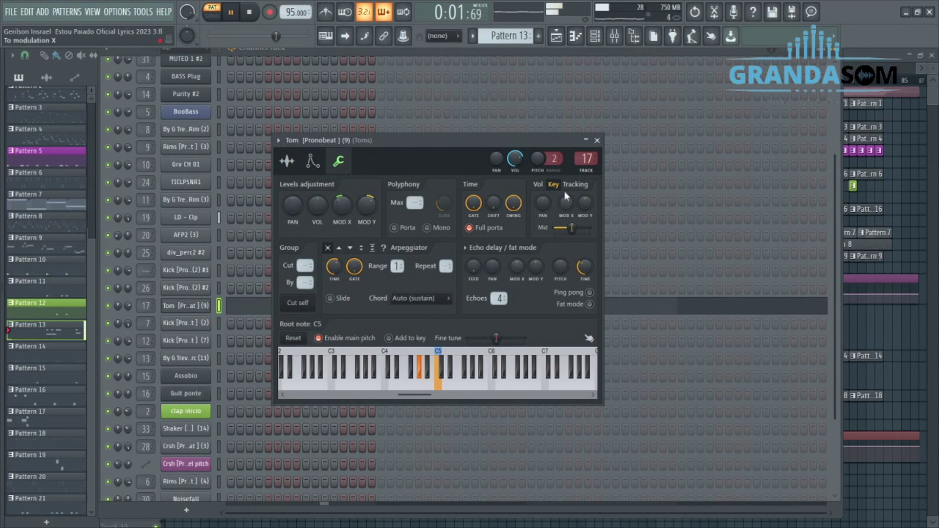
click(597, 141)
click(186, 217)
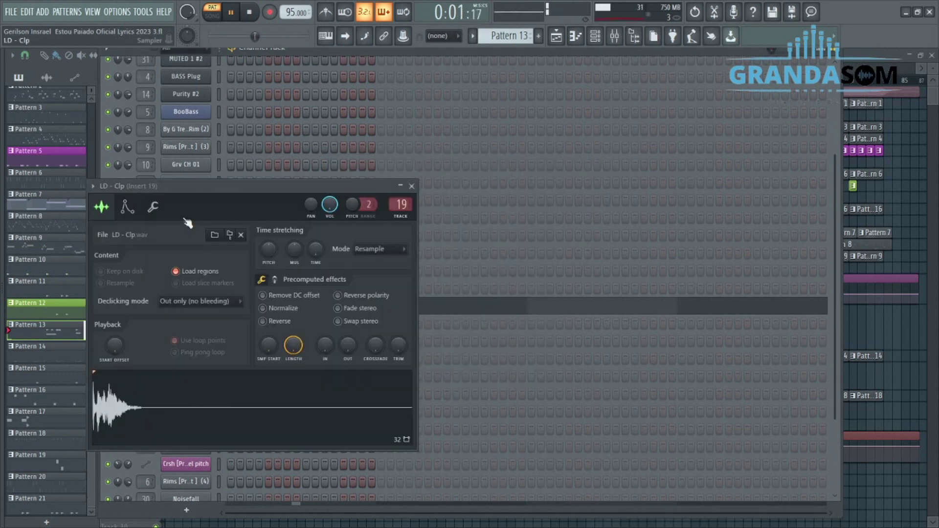
key(space)
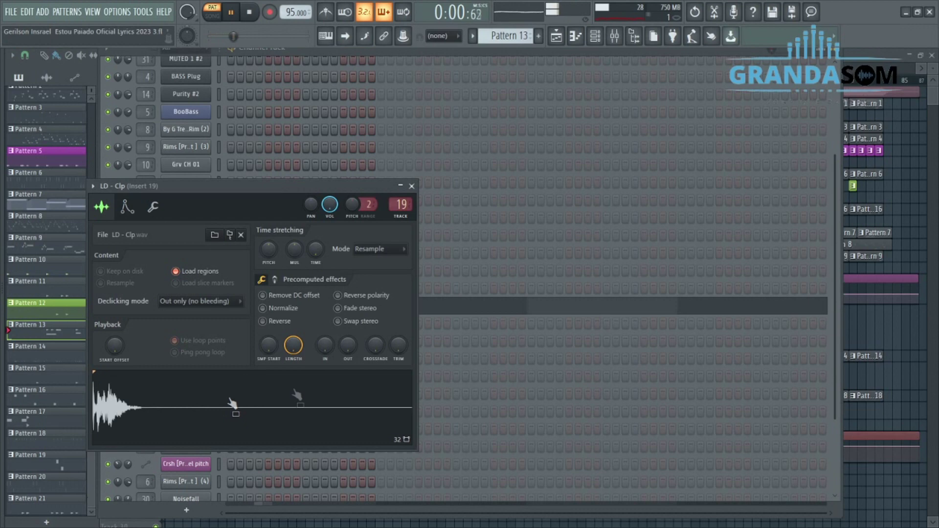
click(410, 187)
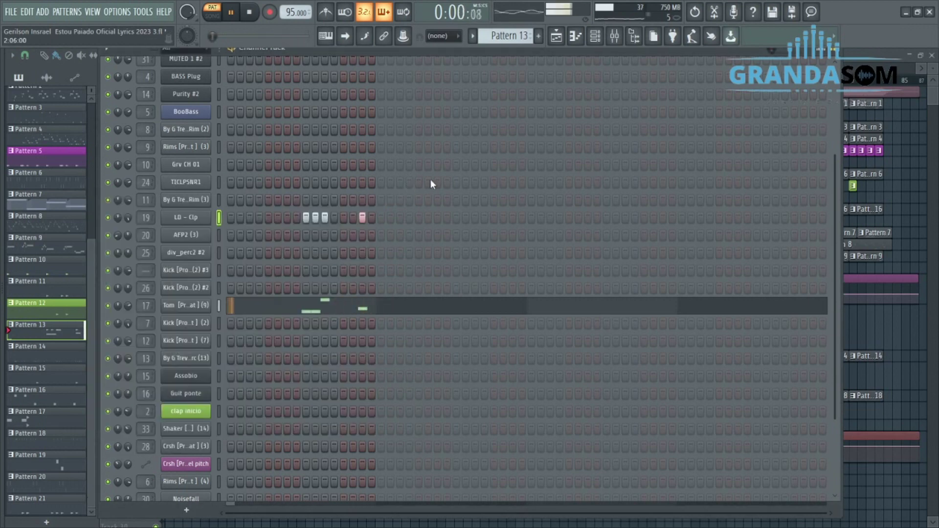
Stop Pattern 13, play Pattern 14, and inspect the TICLPSNR1 sampler settings, closing them when done.
key(space)
scroll(507, 40, down, 1)
key(space)
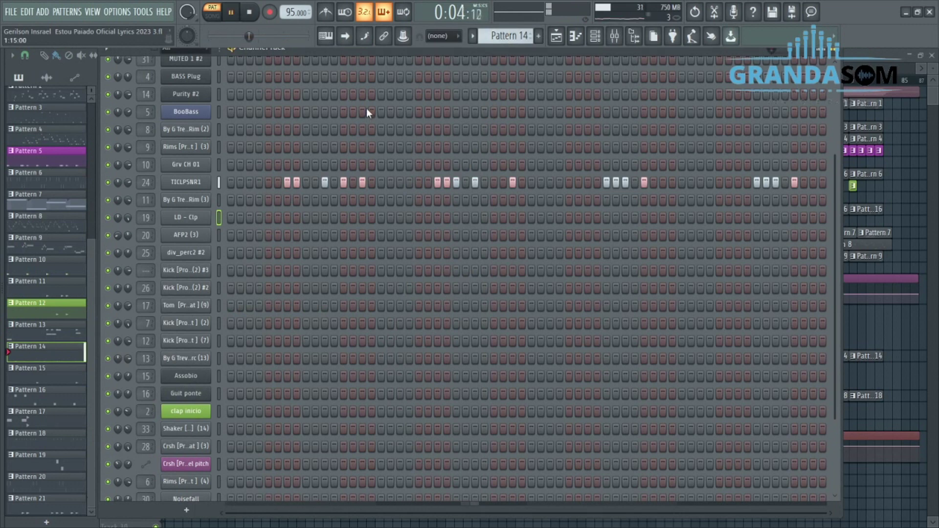
click(196, 184)
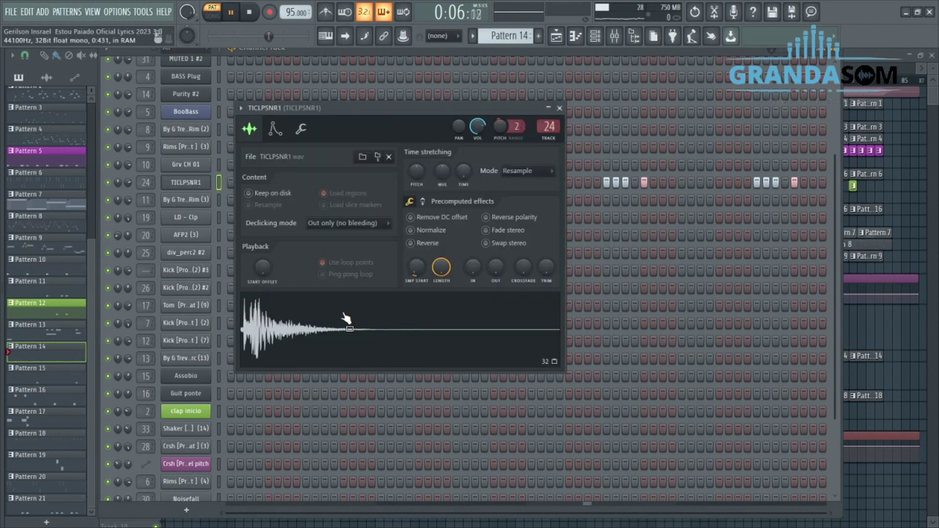
drag(375, 107, 405, 120)
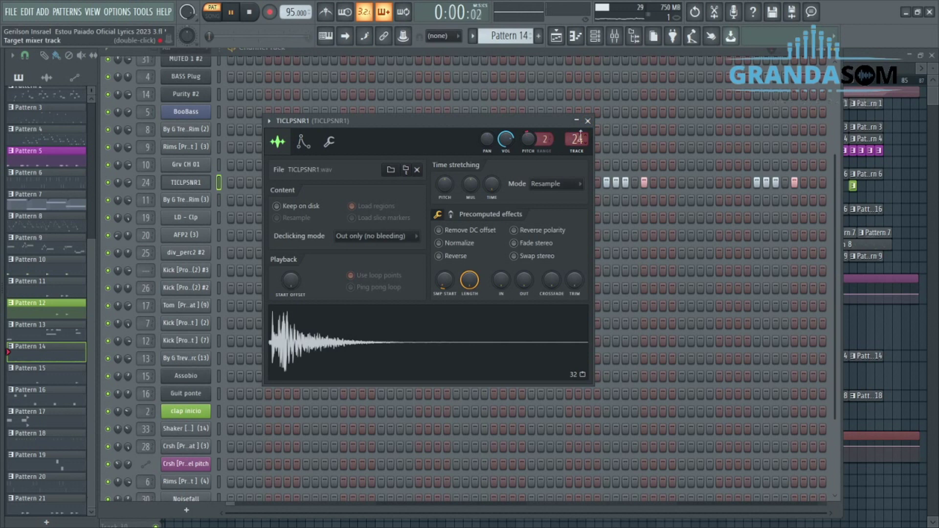
click(588, 122)
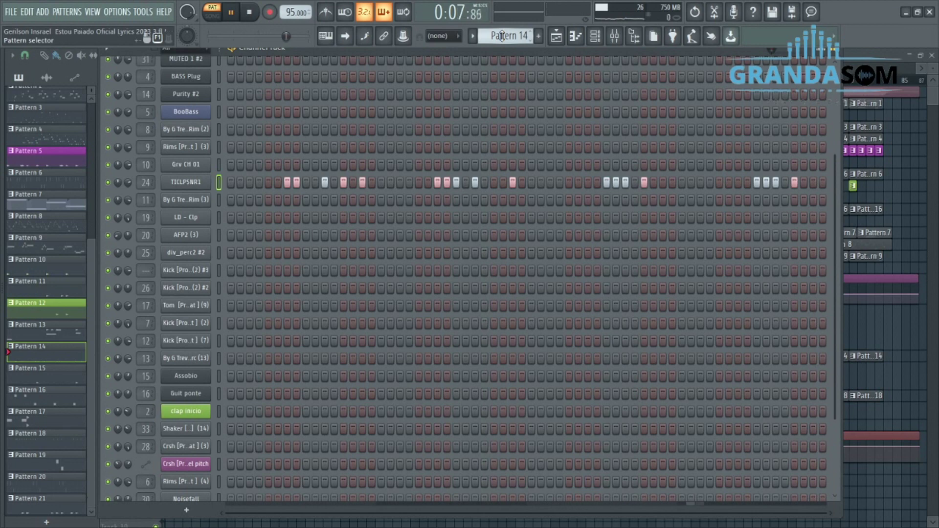
Switch to Pattern 15, play and stop it, and inspect the volume envelope of the Kick [Pronobeat] (7) sampler before closing it.
key(space)
scroll(501, 37, down, 1)
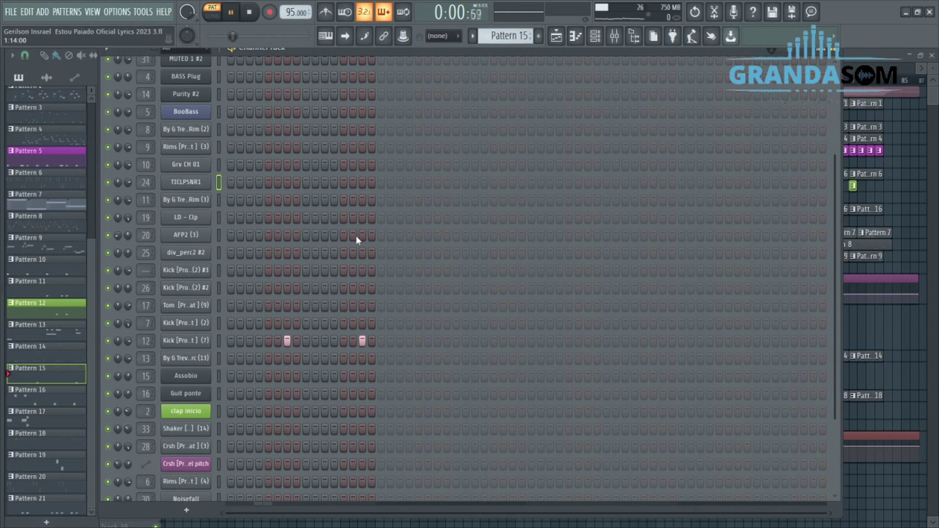
scroll(322, 240, down, 4)
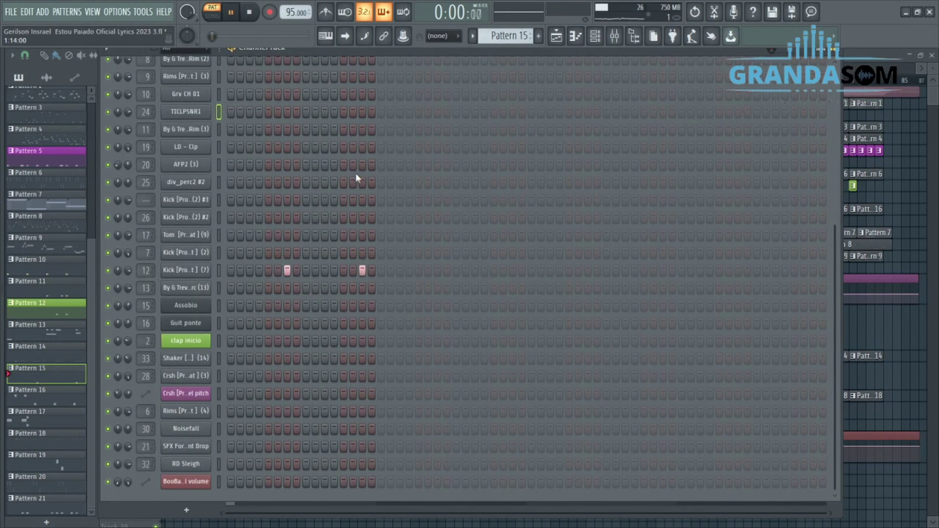
key(space)
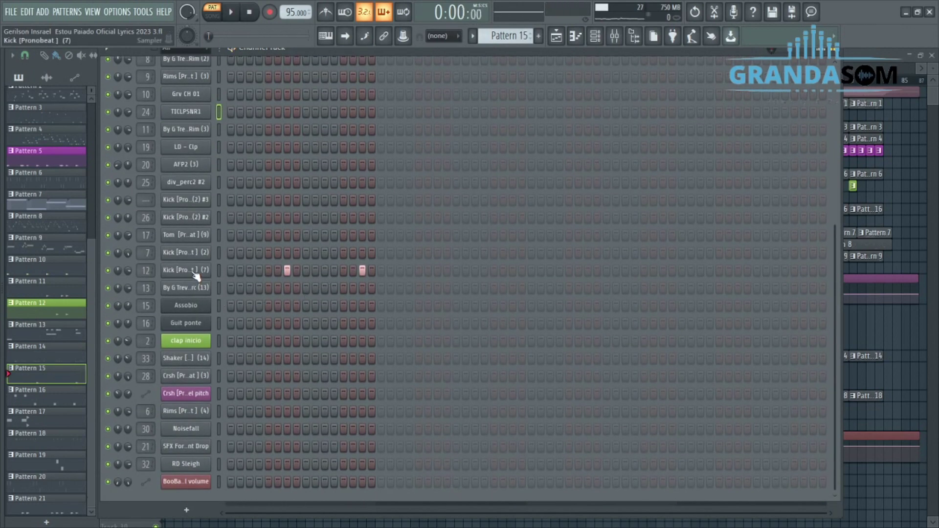
click(195, 274)
drag(331, 176, 400, 161)
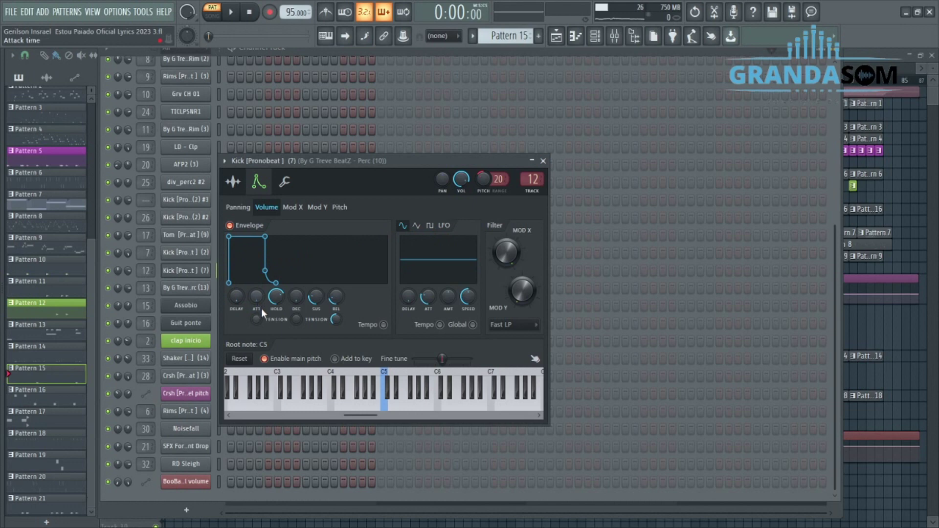
key(Escape)
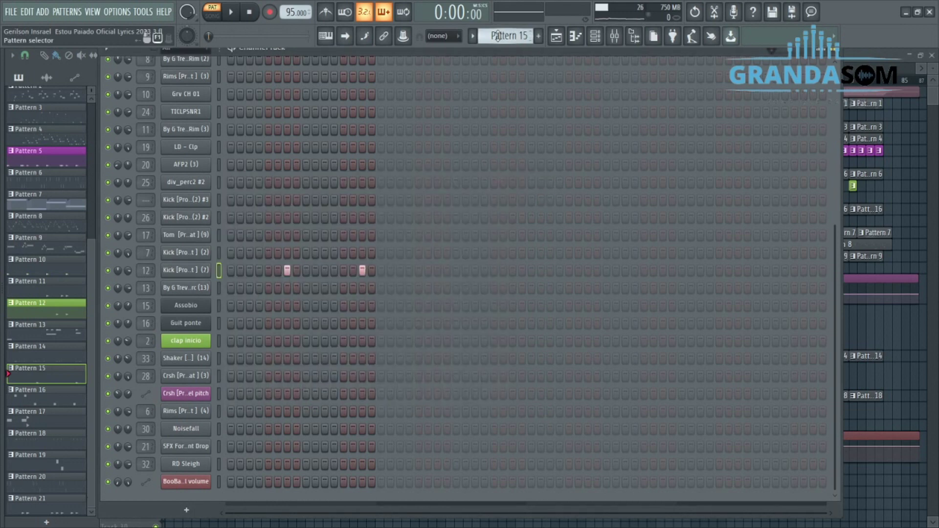
Play Pattern 16 and inspect its By G Treve BeatZ - Perc (13) sampler, closing it.
scroll(498, 36, down, 1)
key(space)
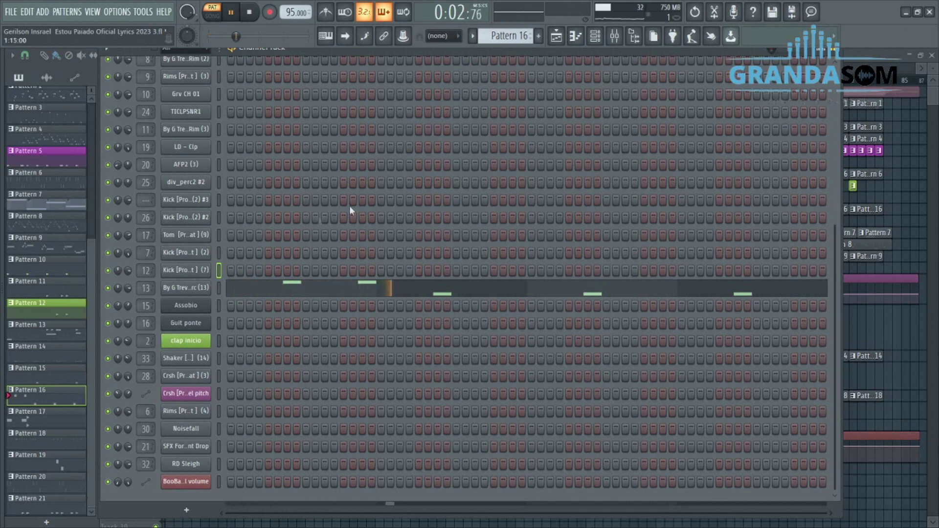
click(201, 290)
drag(299, 201, 438, 164)
click(567, 166)
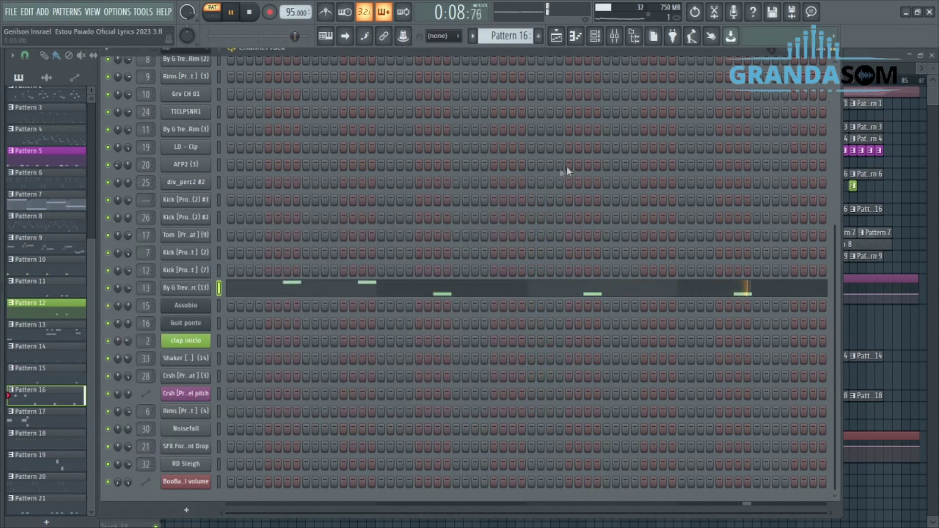
Examine the Perc (13) notes of Pattern 16 in the piano roll and stop playback.
key(F7)
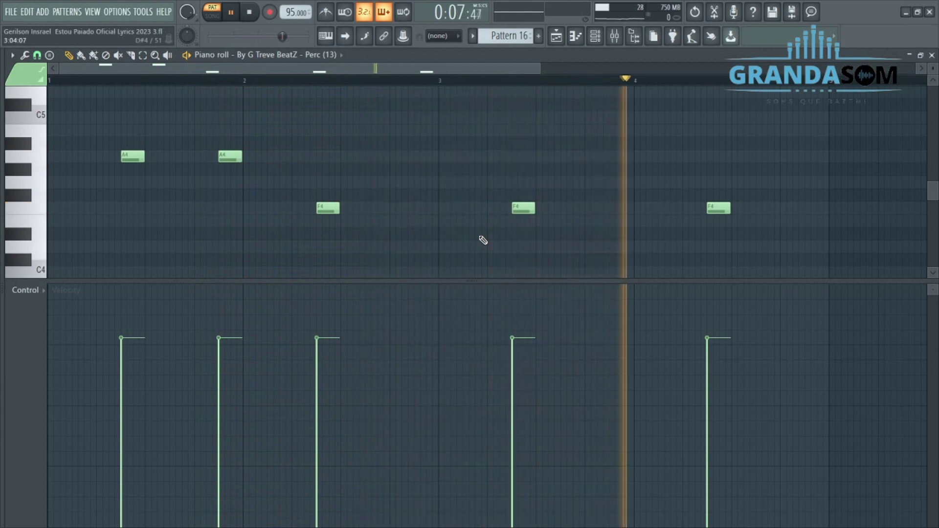
key(F6)
key(F7)
key(space)
Play and stop Pattern 17 twice, and inspect the volume envelope of its Noisefall sampler before closing it.
key(space)
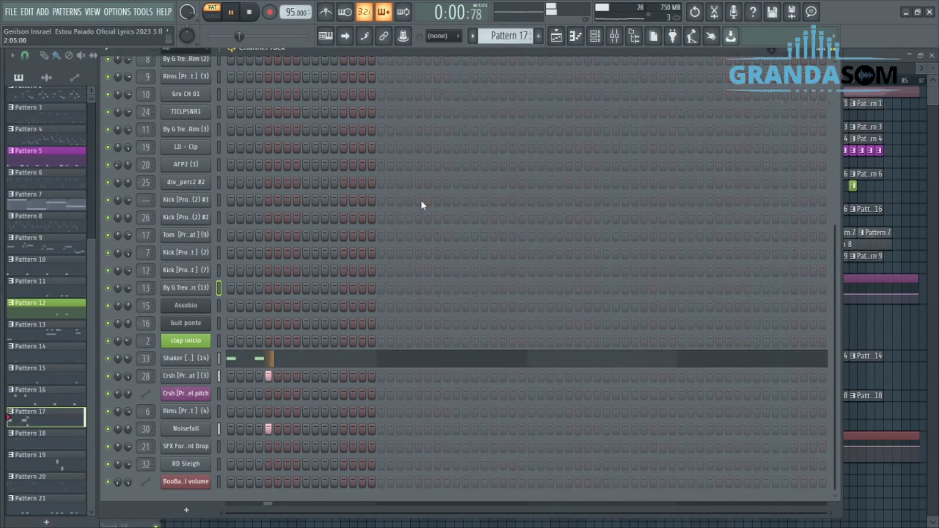
key(space)
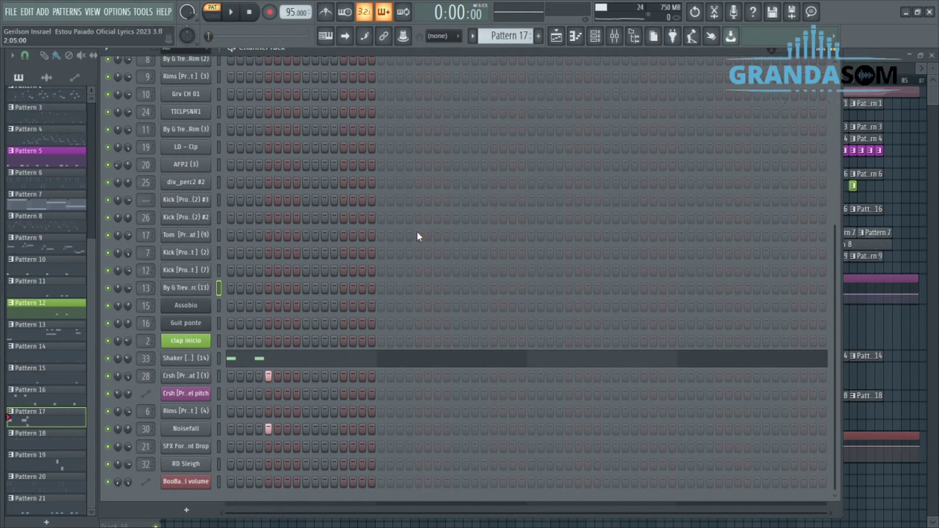
key(space)
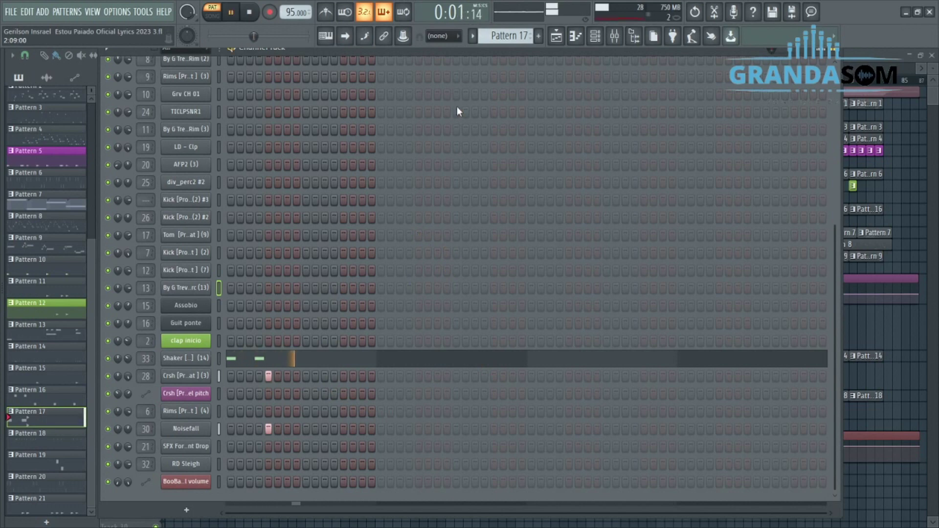
key(space)
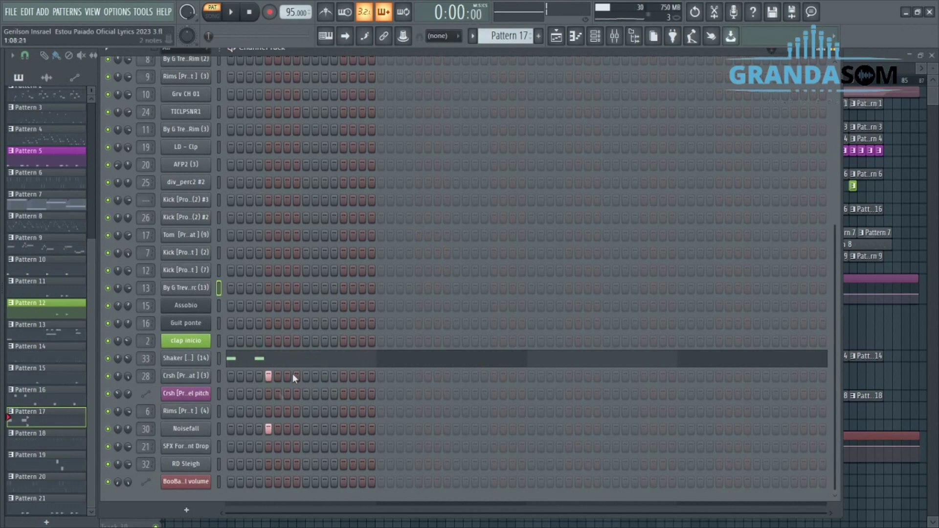
click(182, 429)
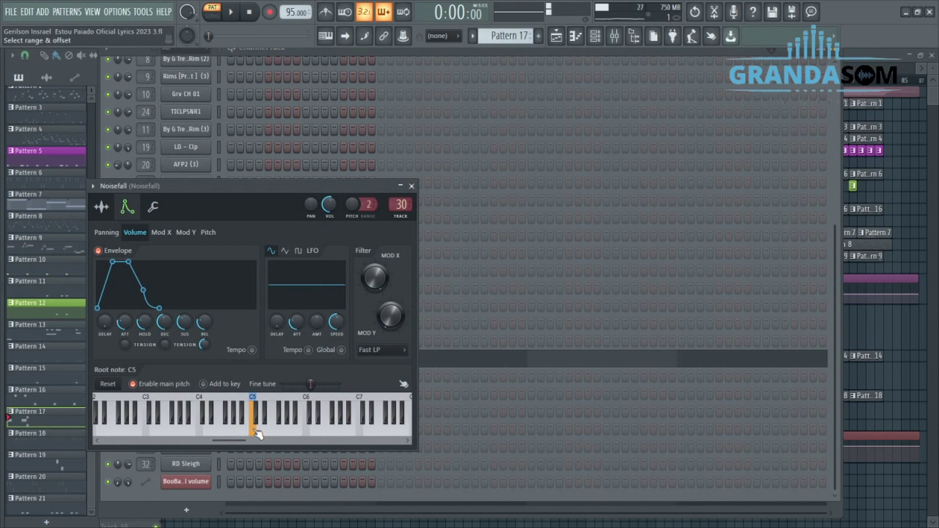
click(411, 186)
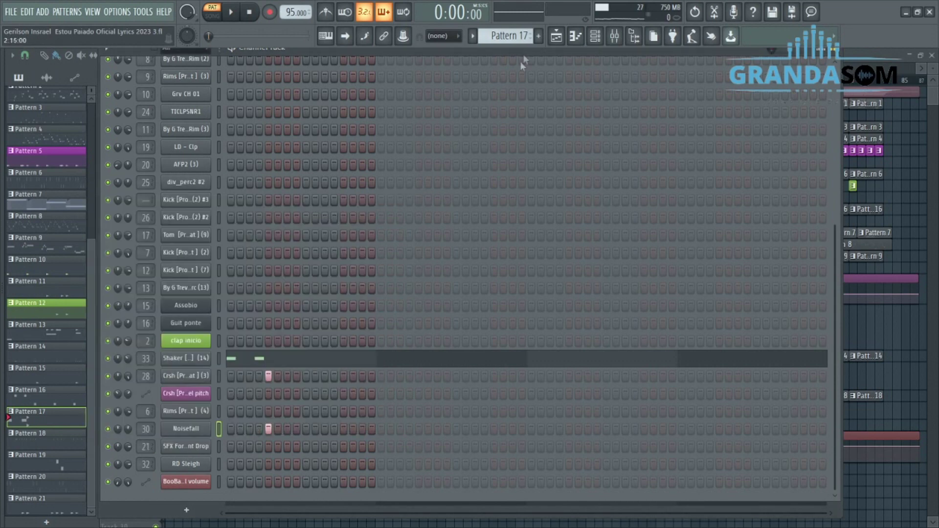
Play and stop Pattern 18, then inspect the Rims [Pronobeat] (4) sampler and audition its C5 key before closing it.
key(KP_Add)
key(space)
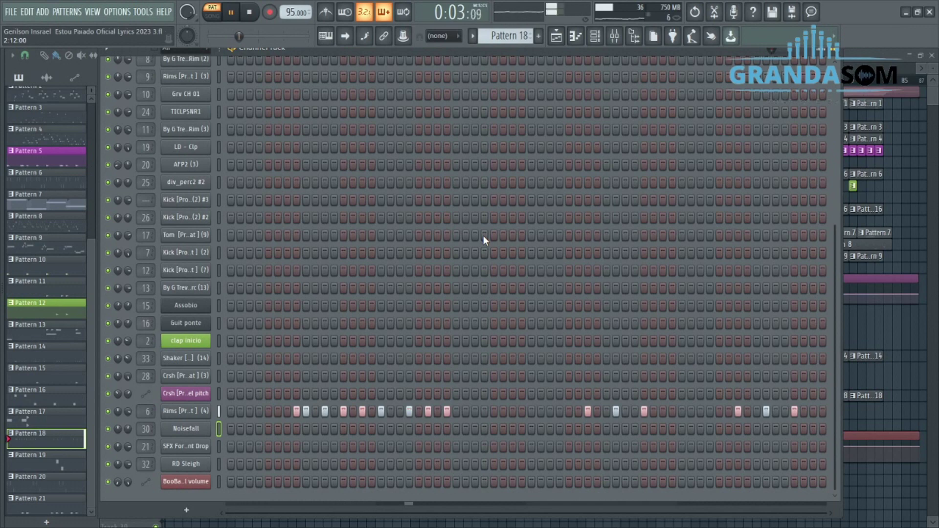
key(space)
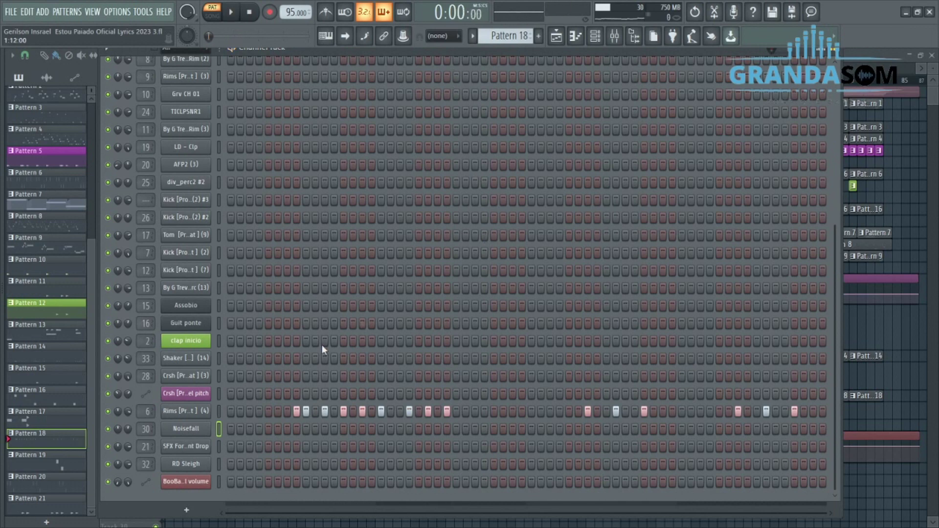
click(190, 412)
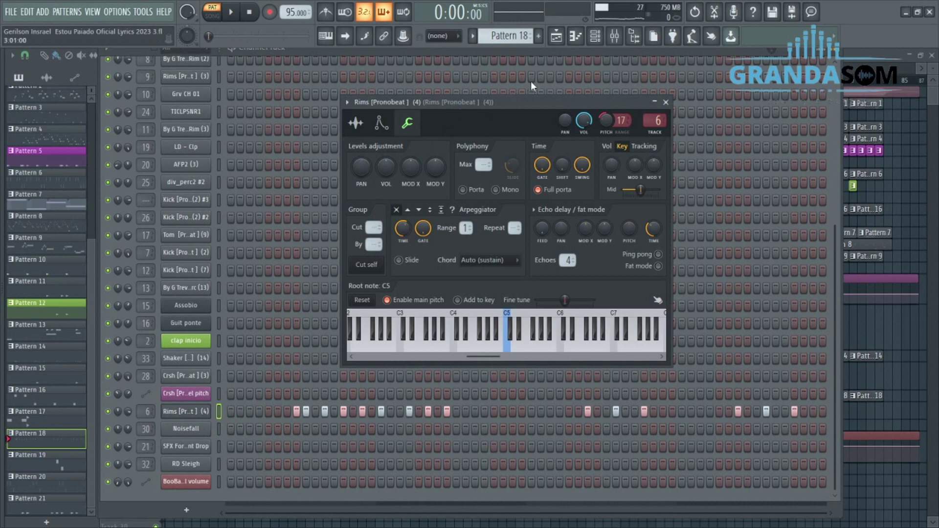
drag(533, 106, 565, 92)
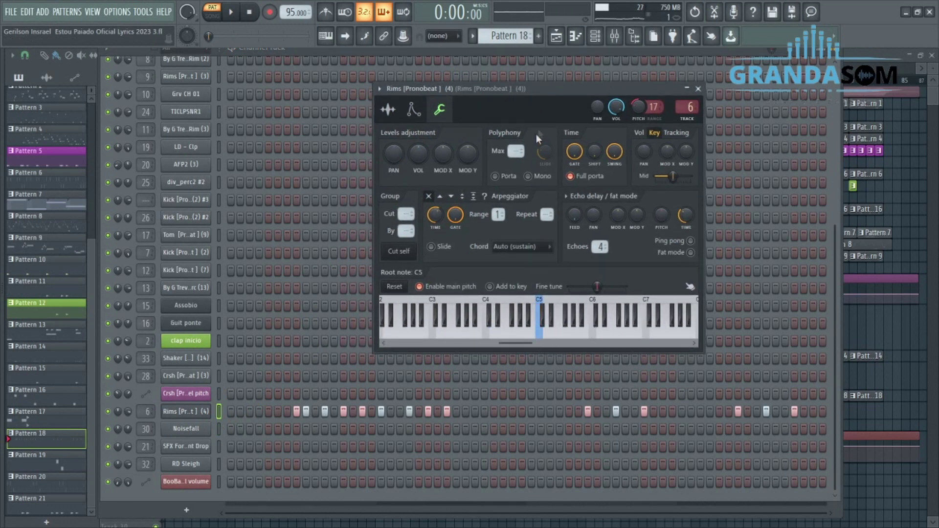
drag(546, 92, 561, 105)
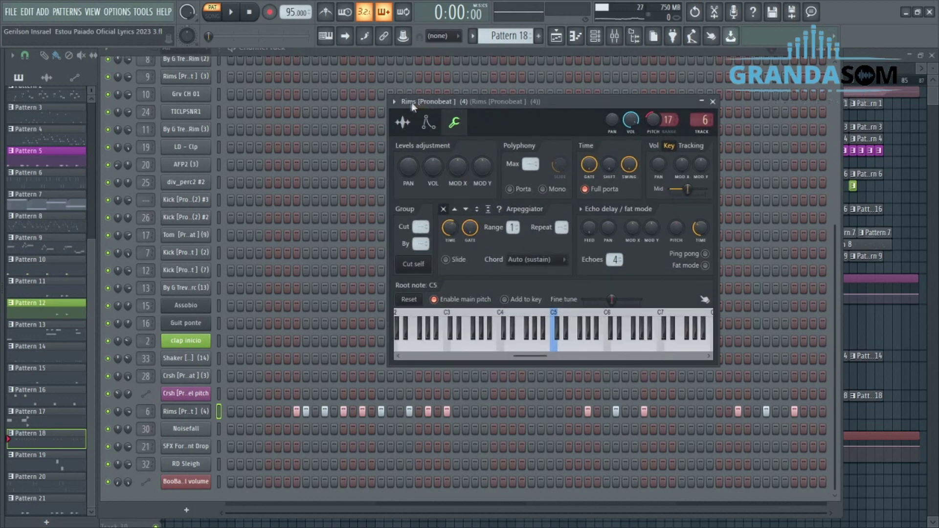
click(556, 348)
click(714, 102)
Play and stop Pattern 19, and audition the Rims [Pronobeat] (4) notes C5 and A#4 in the piano roll.
key(KP_Add)
key(space)
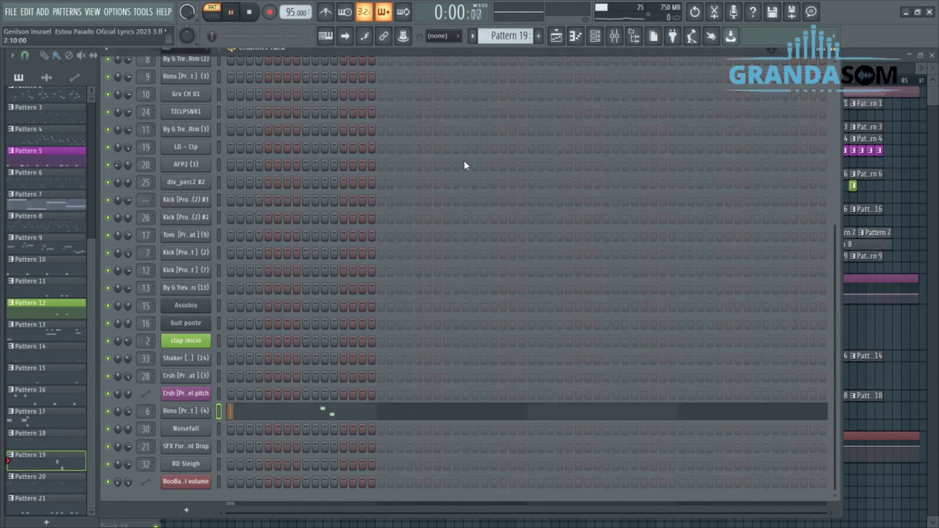
key(space)
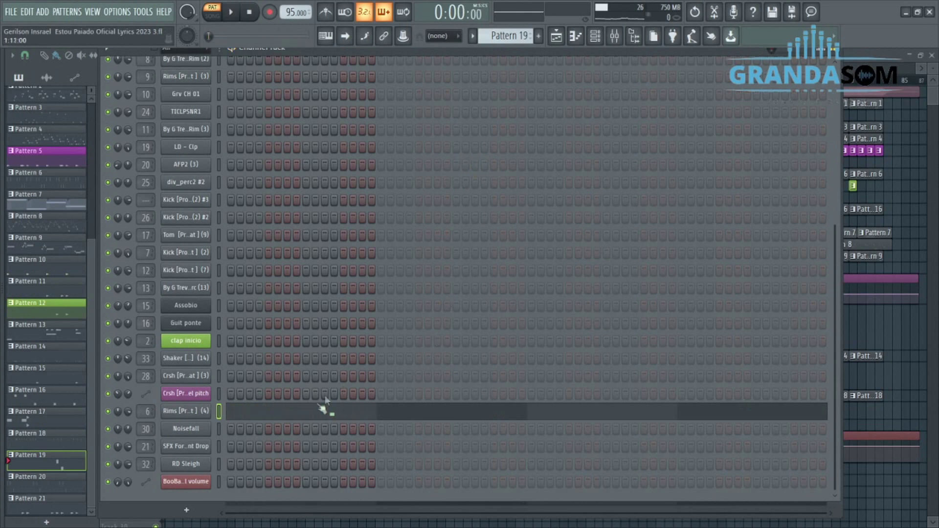
click(320, 415)
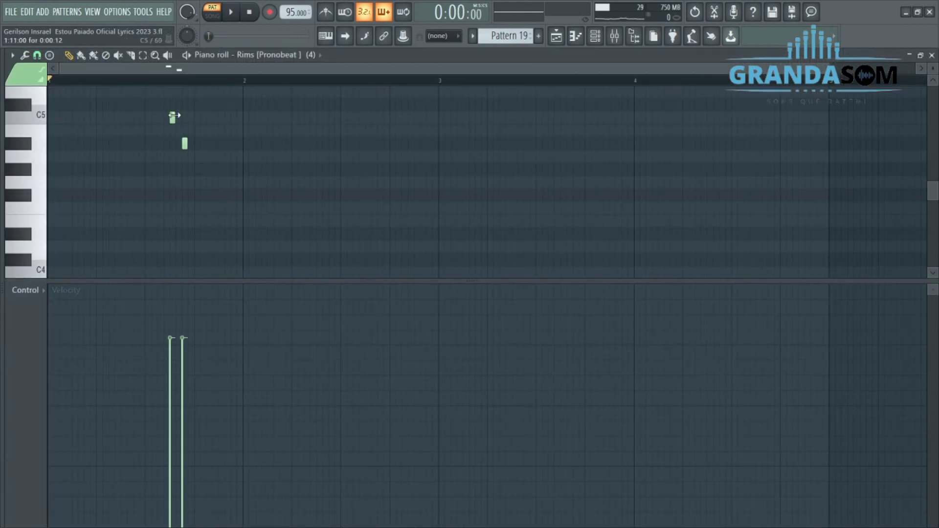
scroll(137, 154, up, 2)
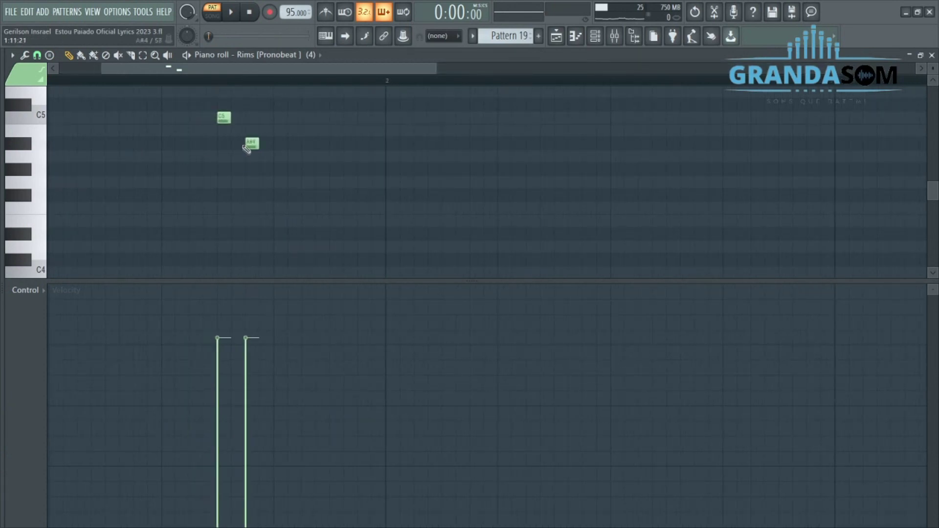
click(222, 118)
click(251, 143)
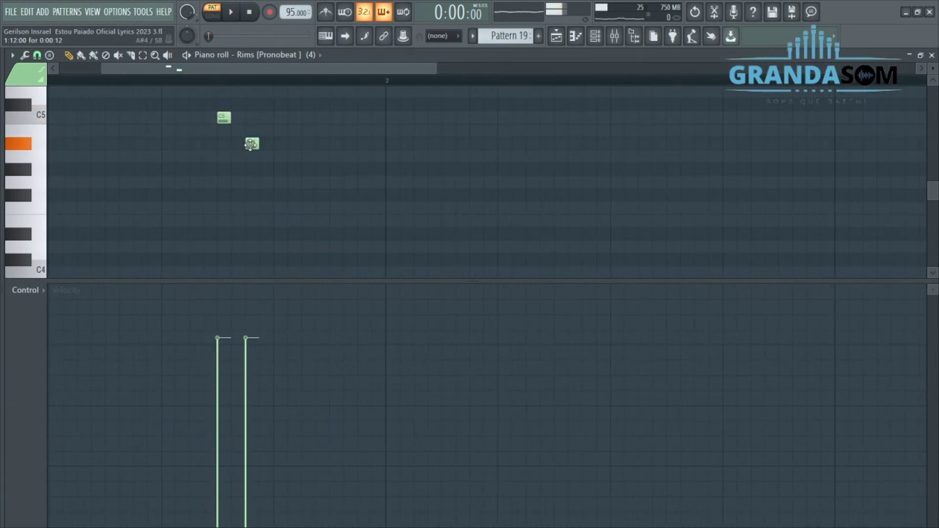
key(F6)
Switch to Pattern 20, play it while reviewing its channels, and stop it.
key(KP_Add)
key(space)
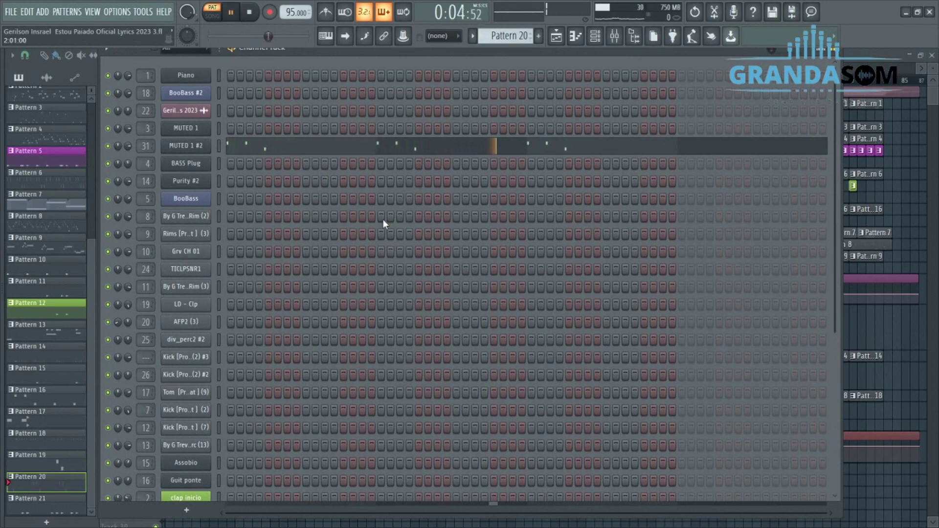
key(space)
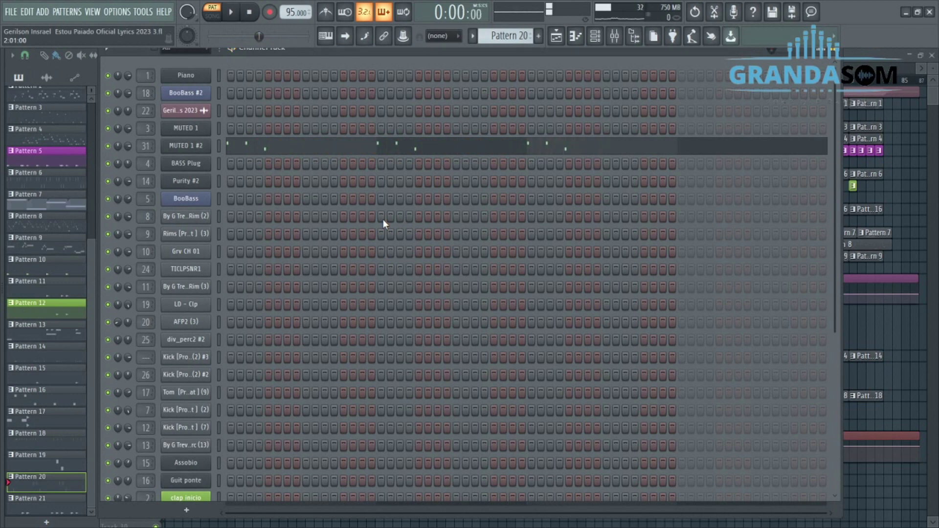
Examine and play the MUTED 1 #2 notes of Pattern 20 in the piano roll, and open that channel's Purity instrument.
click(264, 153)
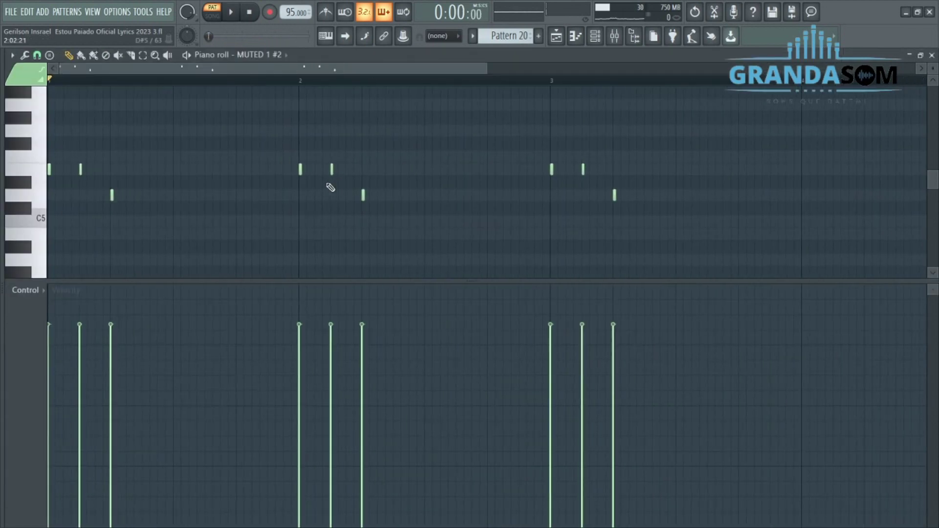
scroll(196, 196, up, 4)
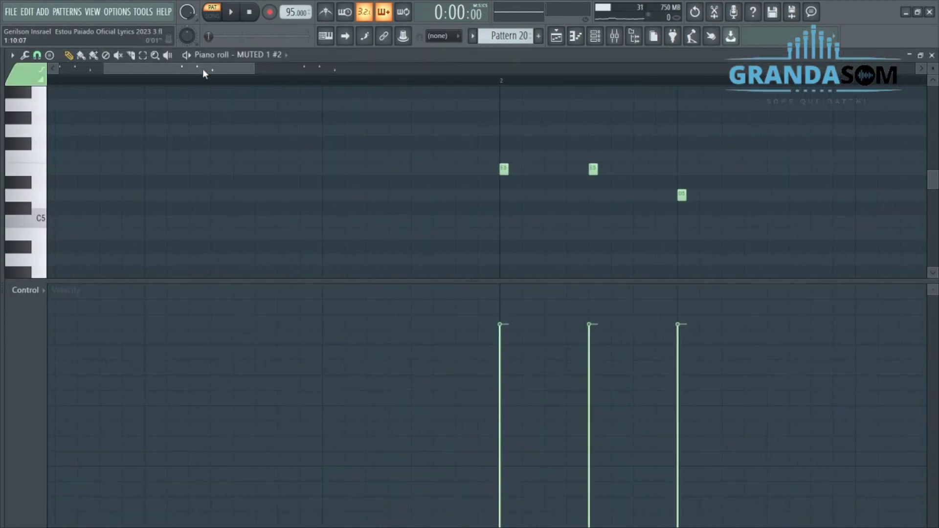
drag(203, 69, 59, 80)
key(space)
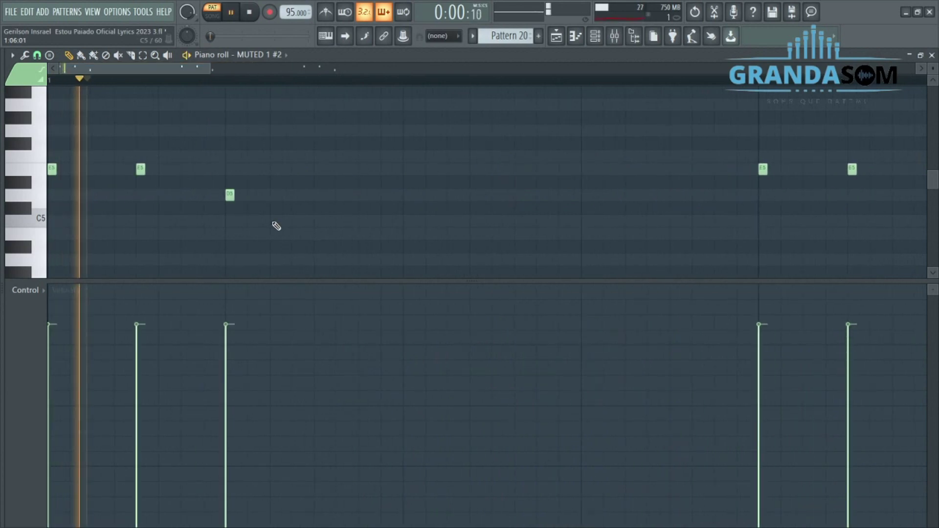
key(space)
key(F6)
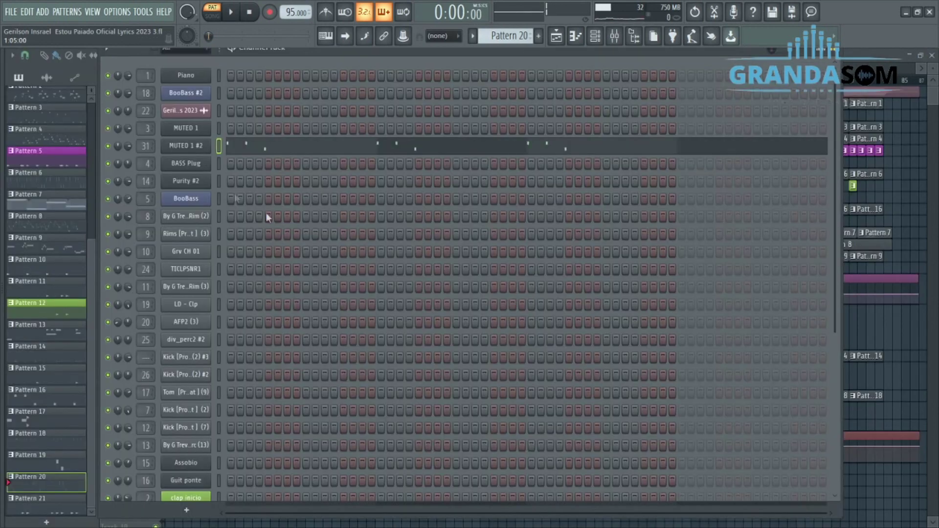
click(188, 148)
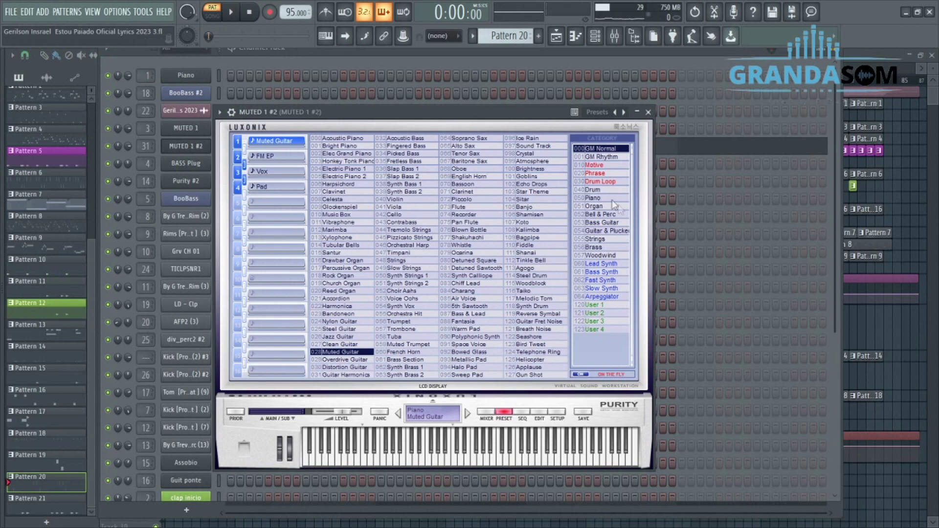
Close the Purity instrument window, switch to Pattern 21, and play and stop it.
click(647, 113)
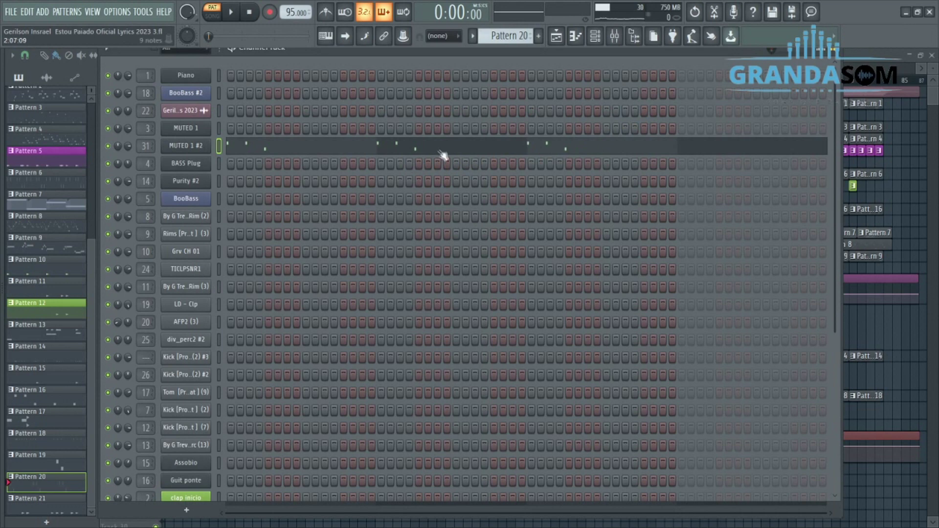
scroll(500, 33, down, 1)
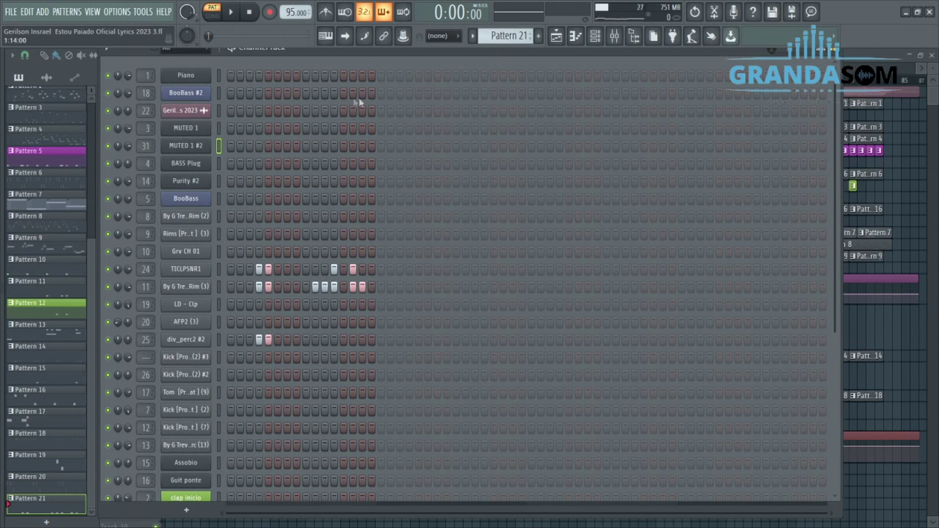
key(space)
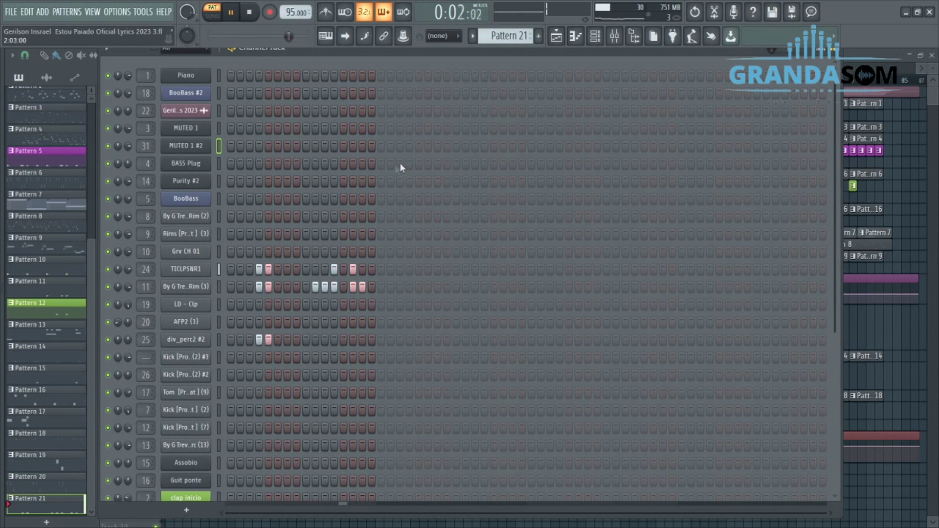
key(space)
Switch to Pattern 22, look through its channels, and return to Pattern 20.
scroll(505, 36, up, 1)
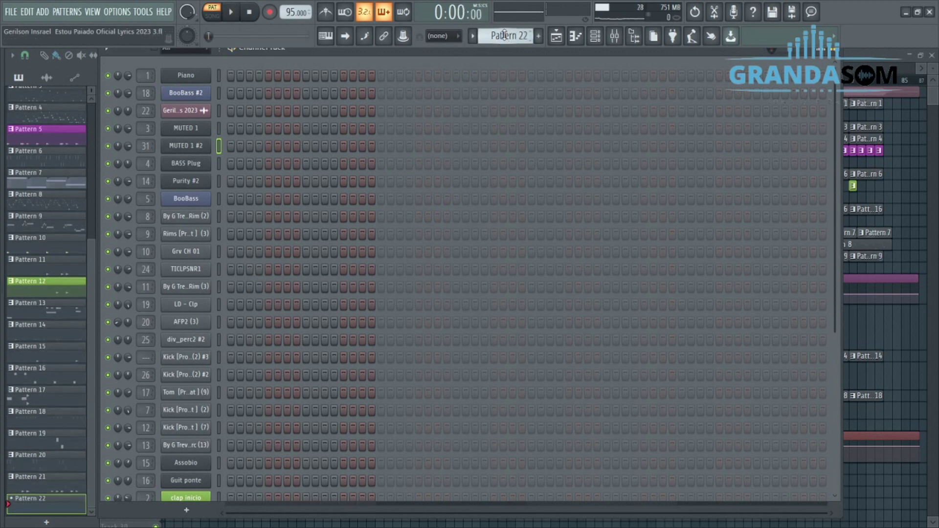
scroll(336, 193, down, 5)
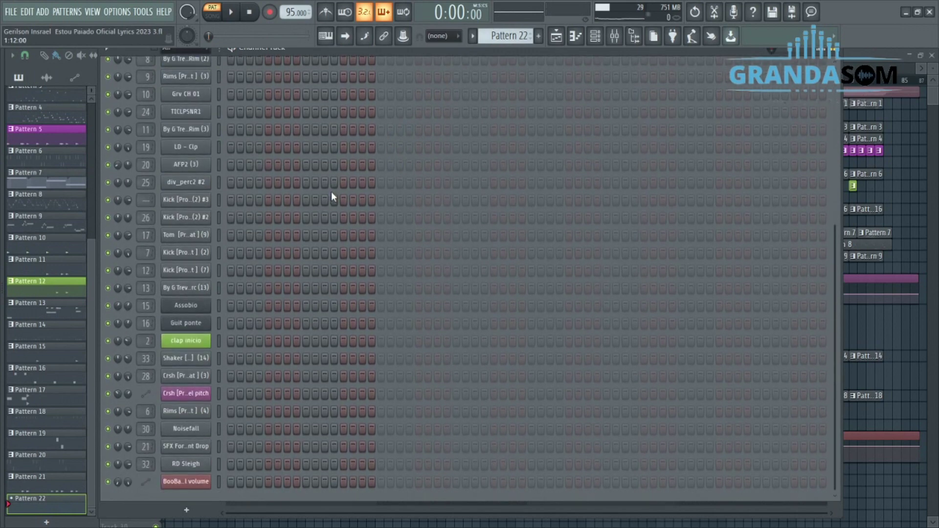
scroll(331, 192, up, 5)
scroll(509, 36, down, 2)
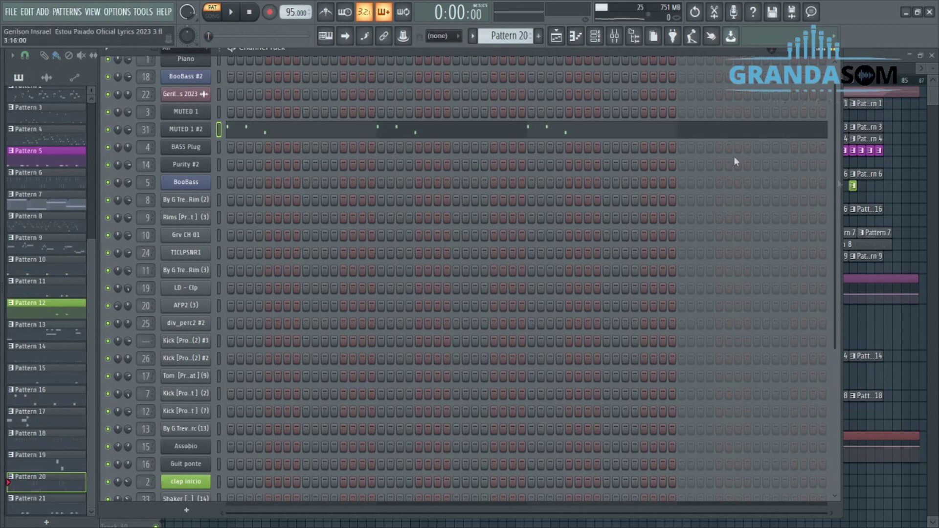
Close the channel rack, show the whole arrangement in the playlist, and set the song position to bar 2.
key(F6)
scroll(608, 331, up, 10)
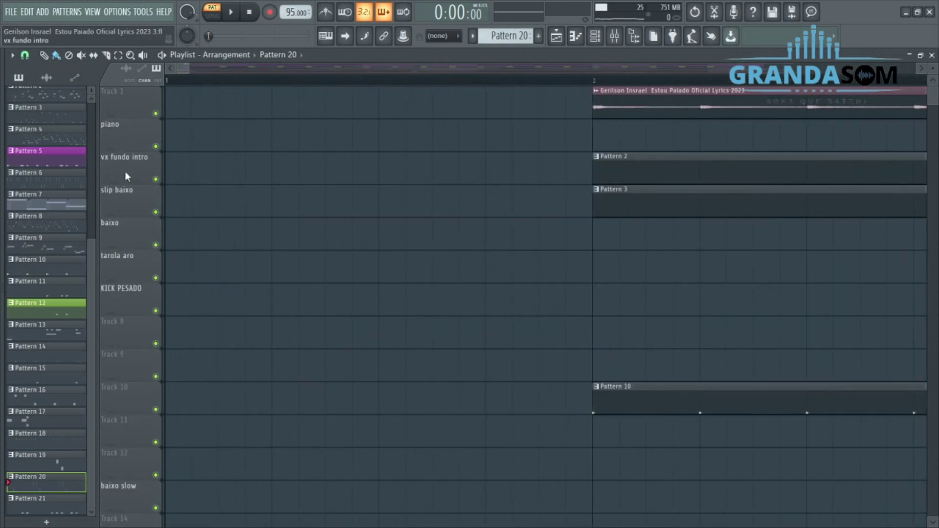
scroll(348, 180, down, 3)
scroll(367, 114, down, 6)
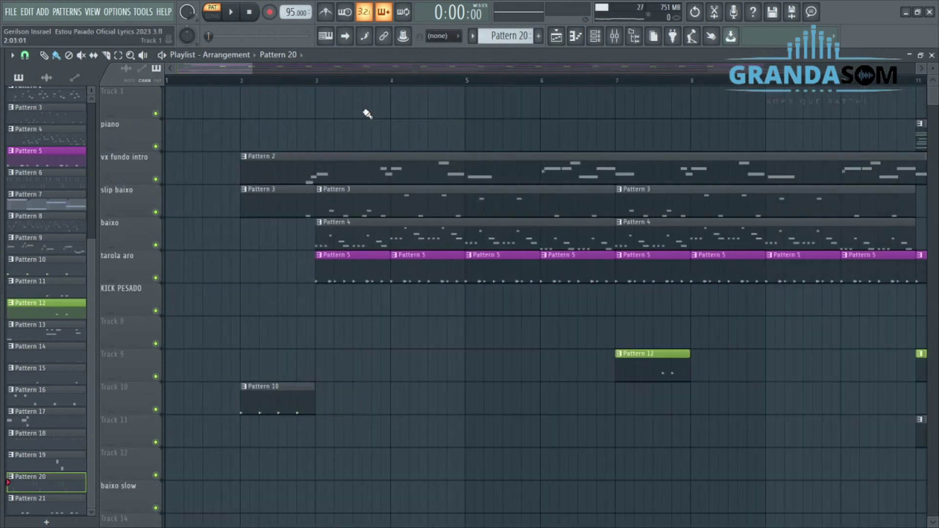
scroll(367, 114, down, 5)
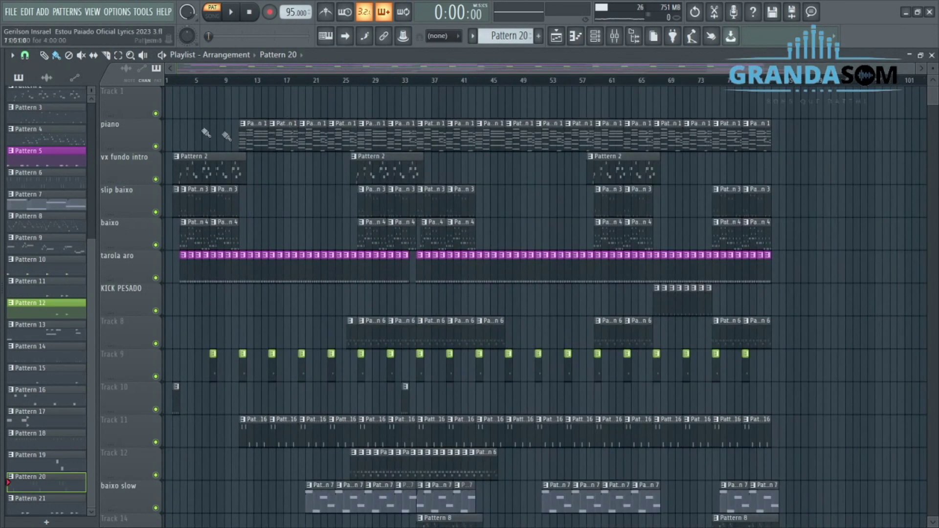
click(173, 83)
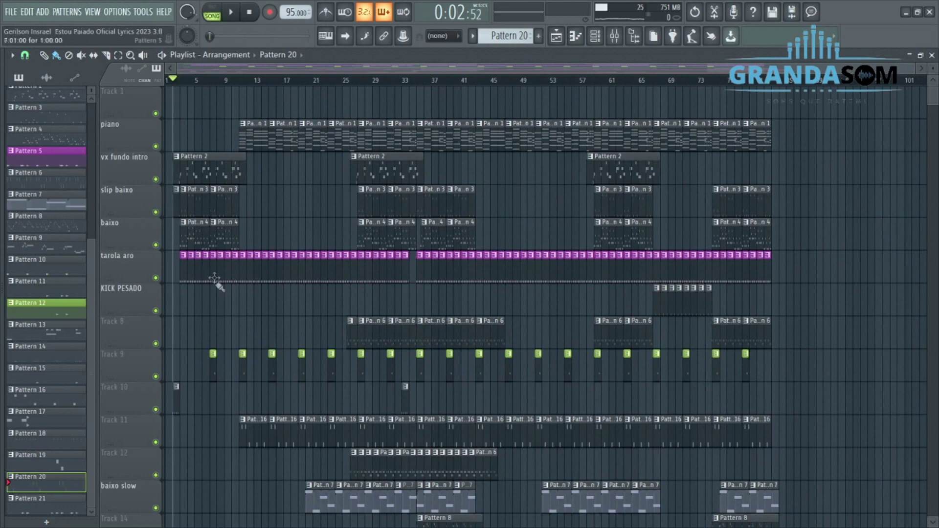
scroll(215, 278, down, 4)
scroll(307, 71, up, 2)
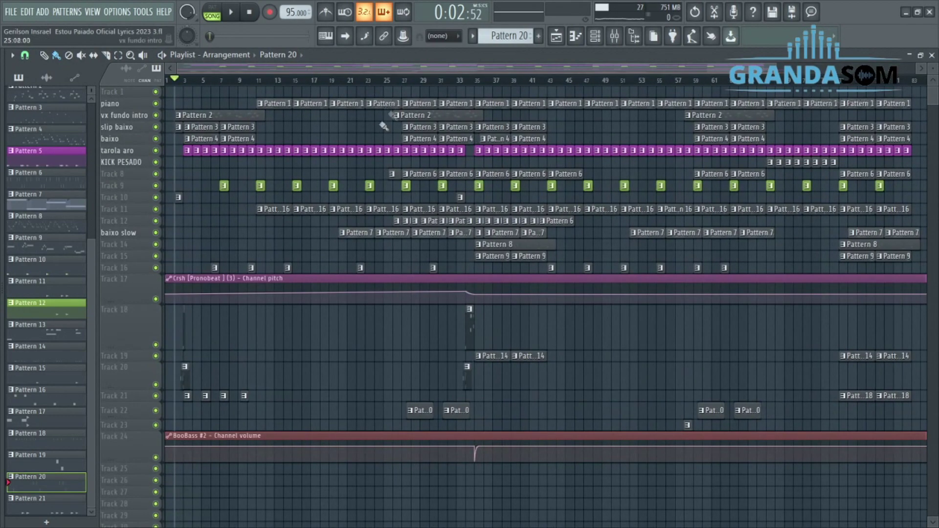
scroll(341, 364, down, 1)
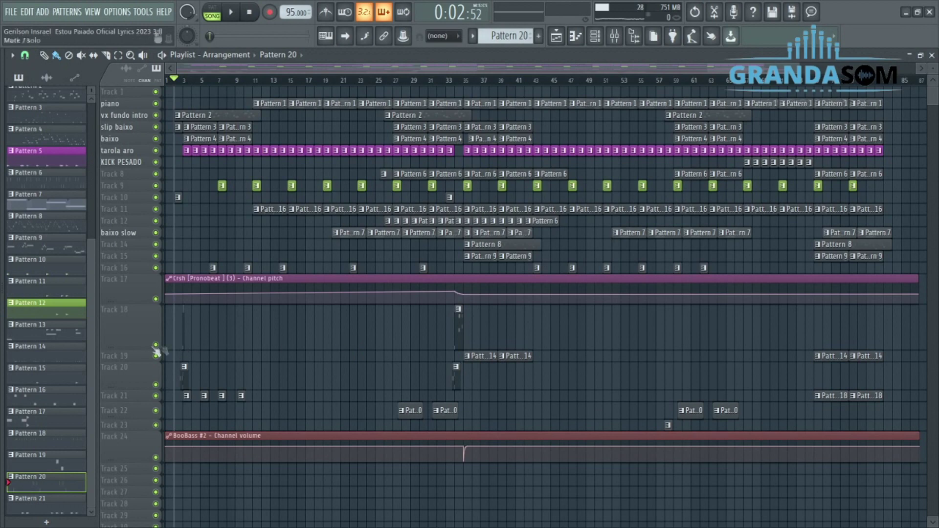
Reduce the heights of Tracks 18 and 20 in the playlist and make the piano track taller.
drag(164, 350, 147, 318)
drag(133, 359, 134, 351)
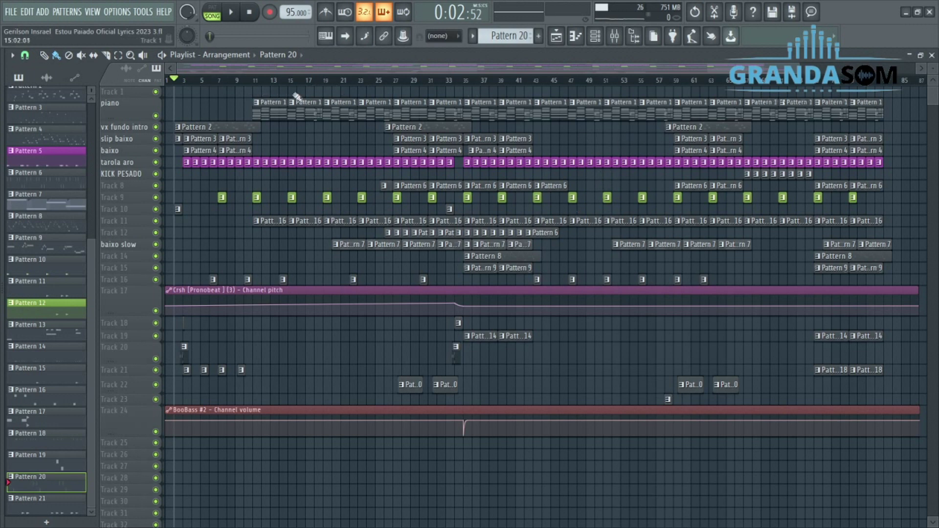
Play the song from bar 2 and stop it, and play it again from bar 27 and stop.
key(space)
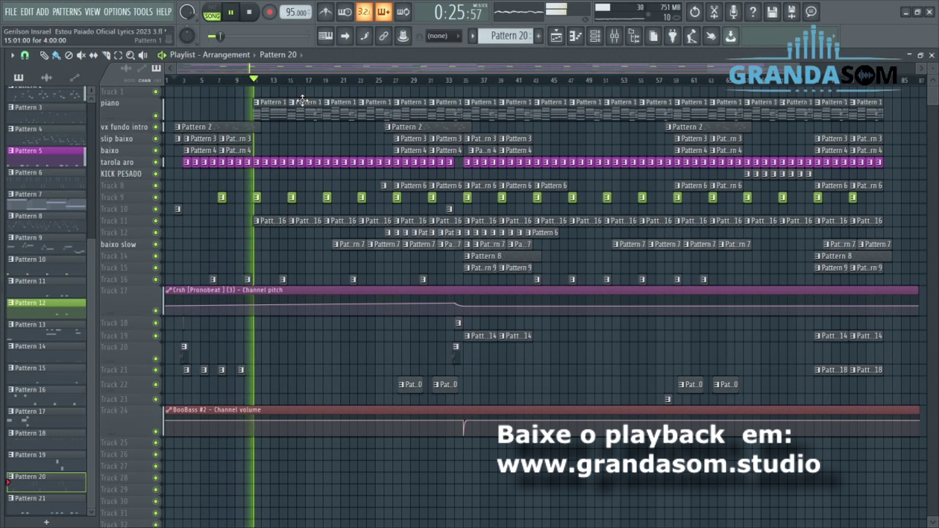
key(space)
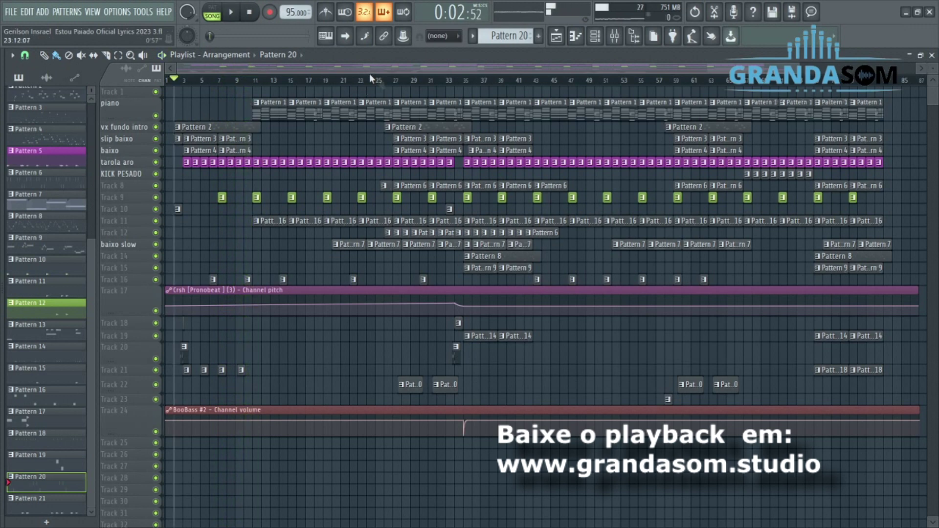
click(385, 82)
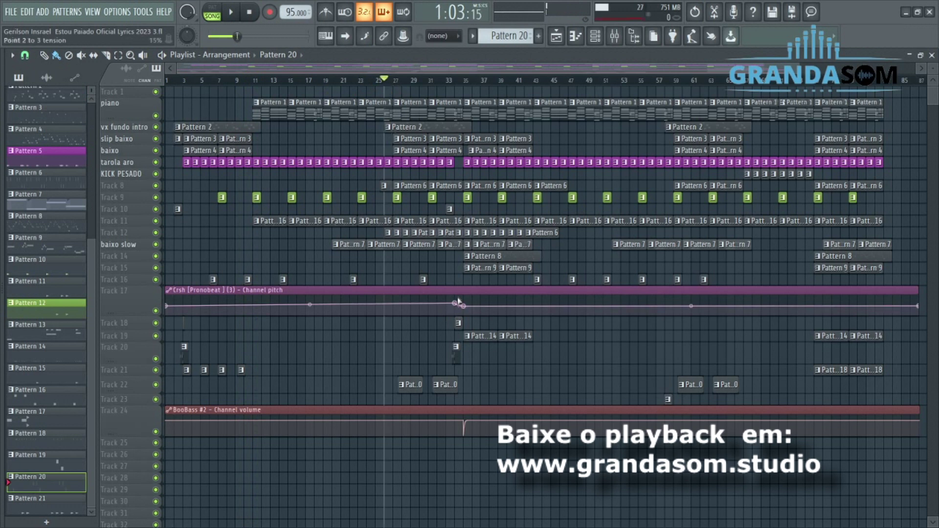
click(399, 82)
key(space)
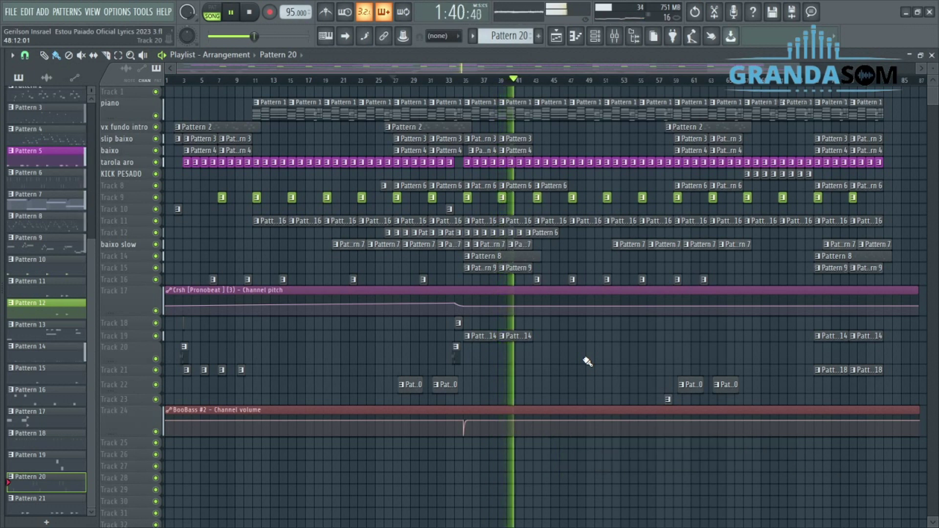
key(space)
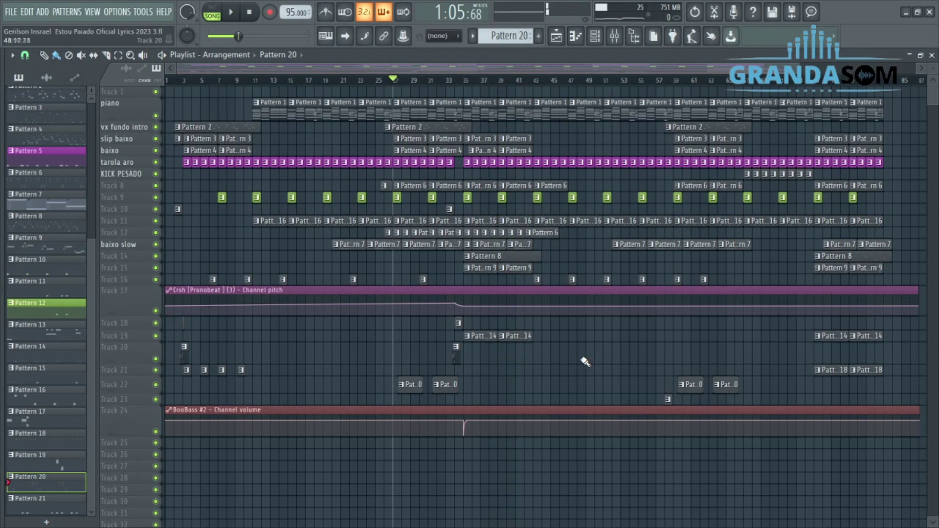
Solo the piano track, play the song, and unmute vx fundo intro, slip baixo, baixo, tarola aro, KICK PESADO, Track 8 and Track 9 in turn.
right_click(156, 116)
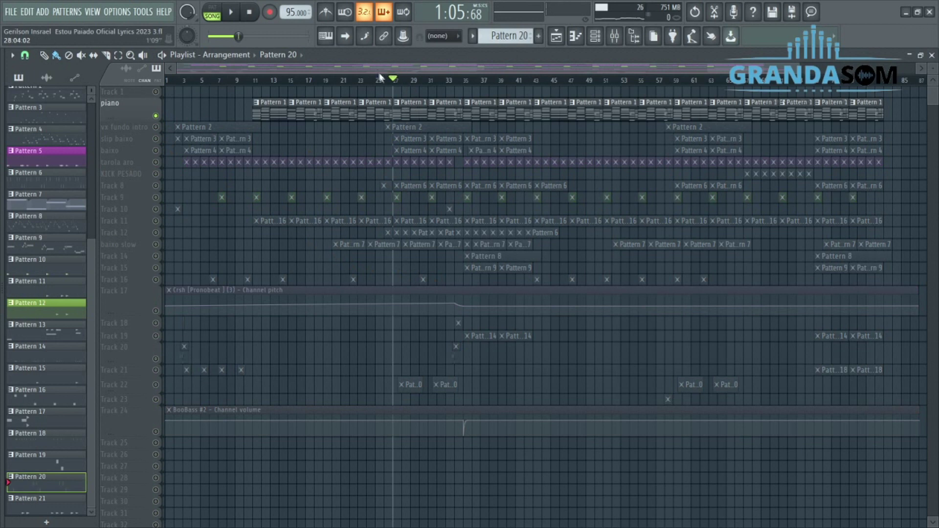
key(space)
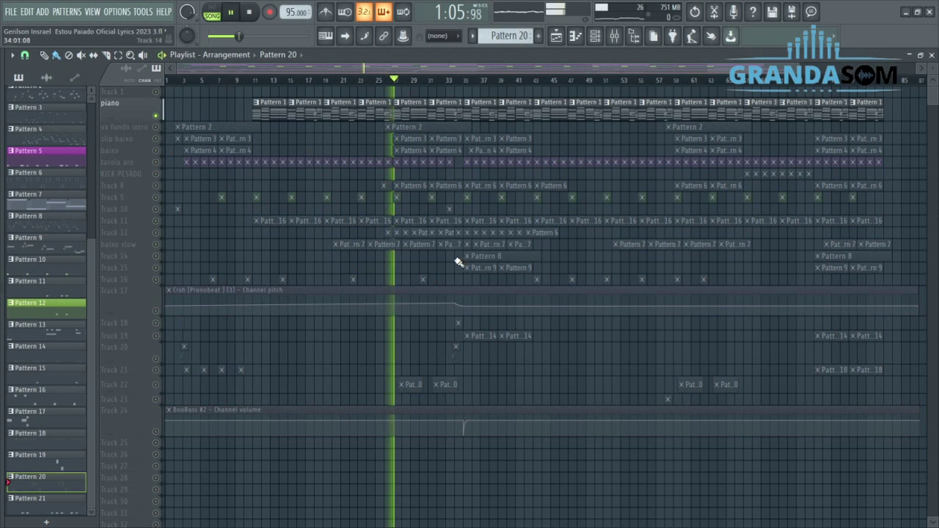
click(157, 128)
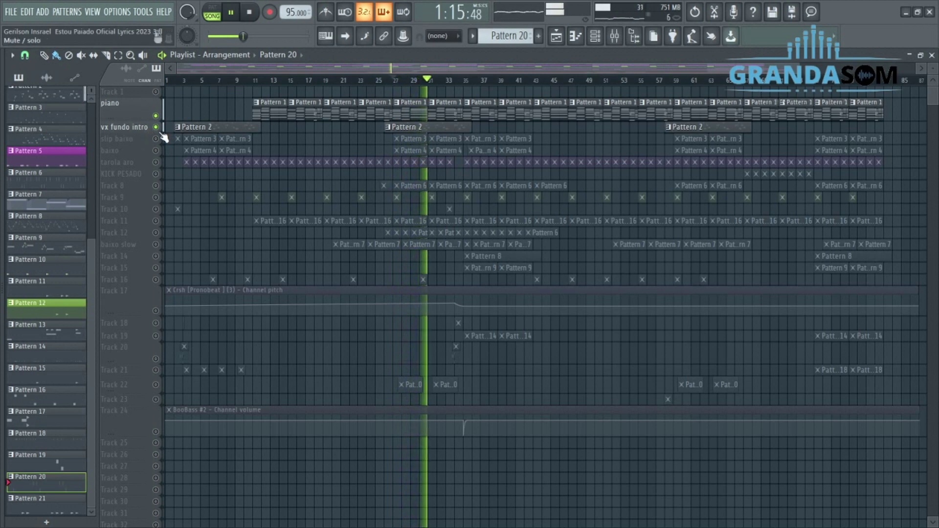
click(158, 138)
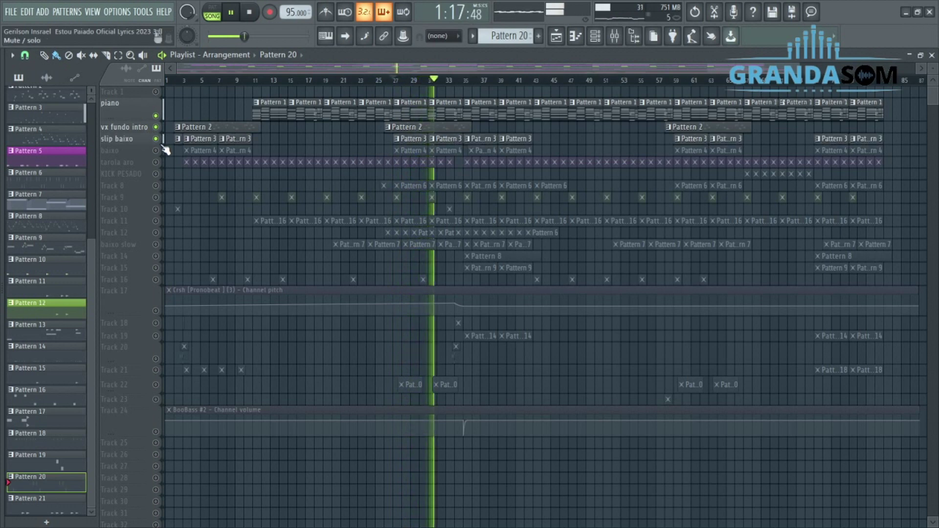
click(157, 150)
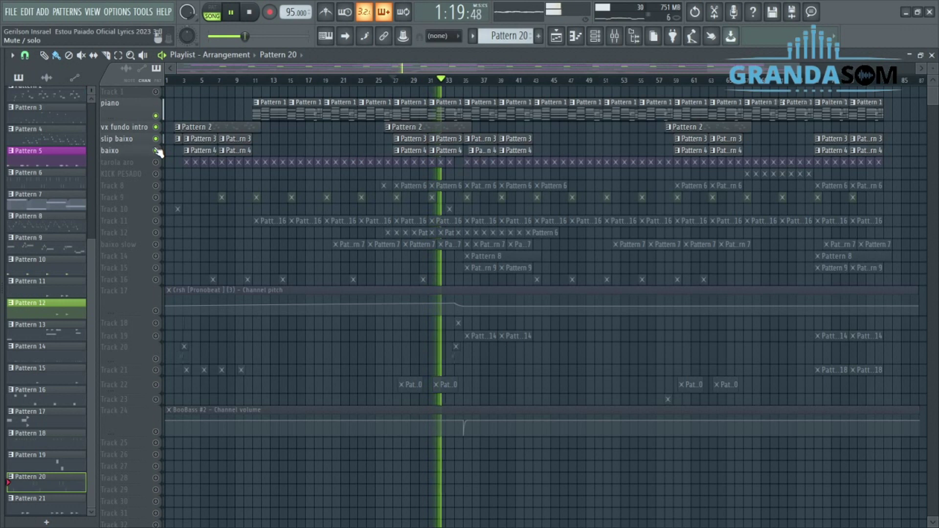
click(157, 162)
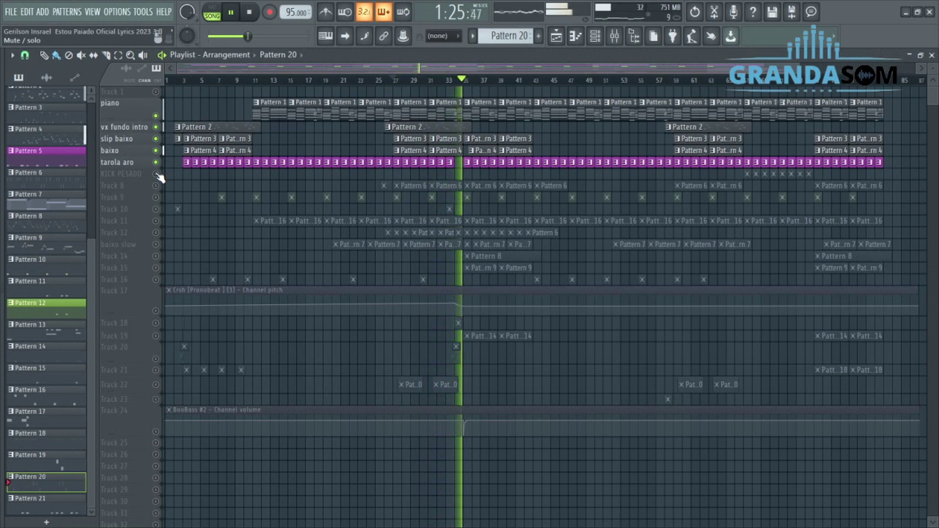
click(157, 174)
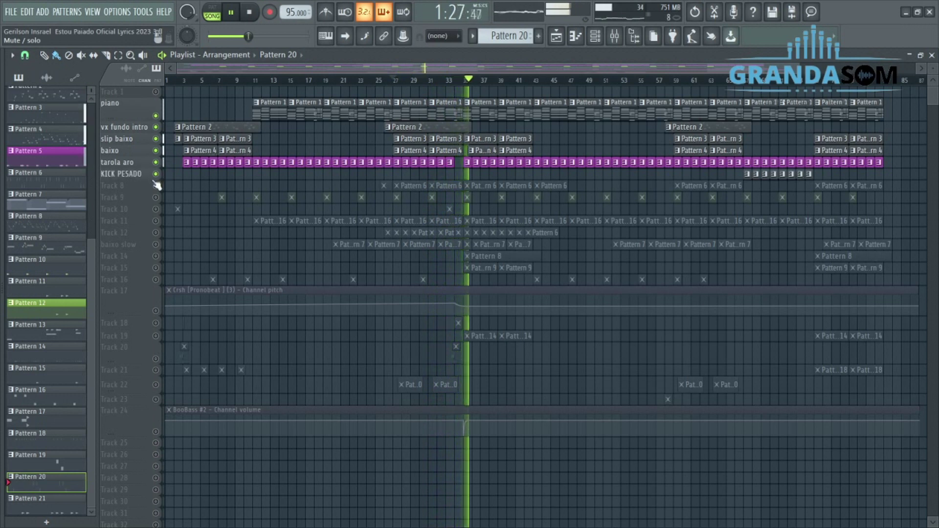
click(156, 186)
click(156, 197)
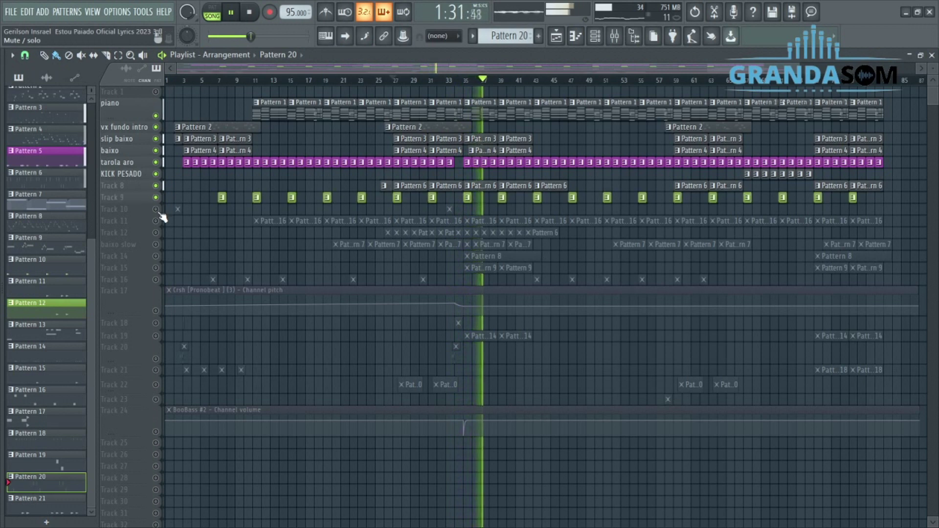
Restart playback from bar 27, unmute Tracks 10 and 11, and briefly solo Track 11 before restoring all tracks.
key(space)
click(156, 209)
key(space)
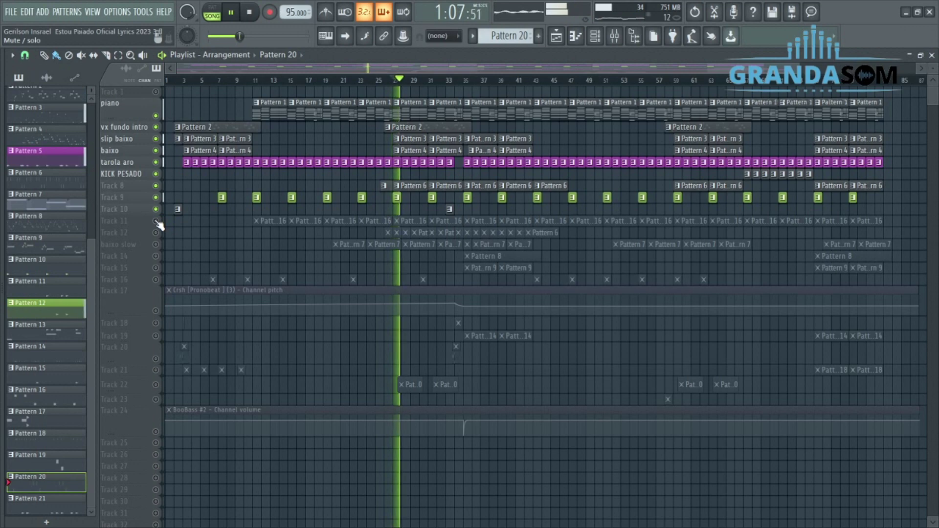
click(156, 221)
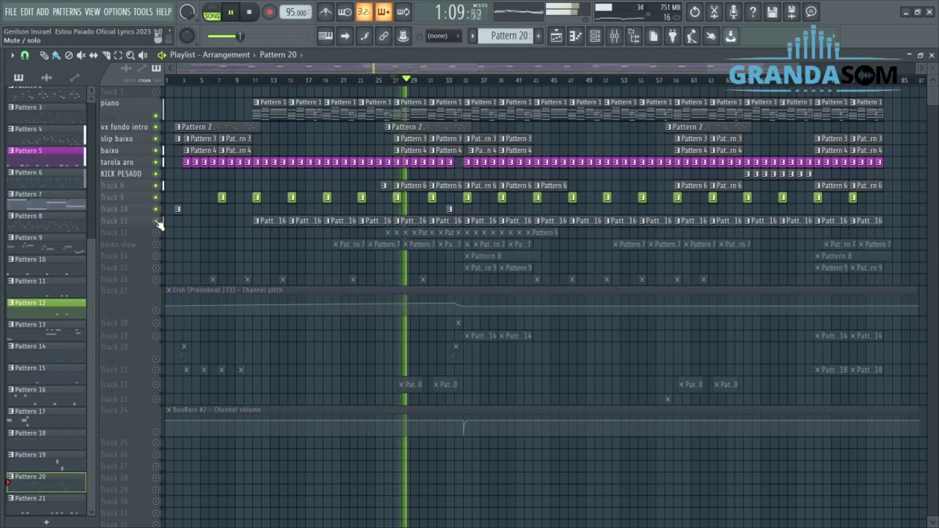
right_click(156, 222)
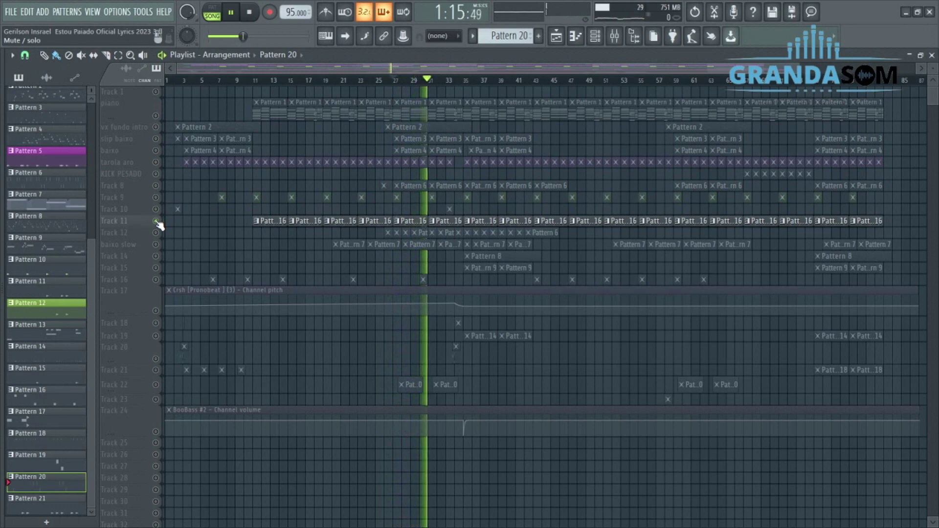
right_click(156, 221)
Mute Track 12 and baixo slow during playback, unmute both again, and stop the song.
click(156, 233)
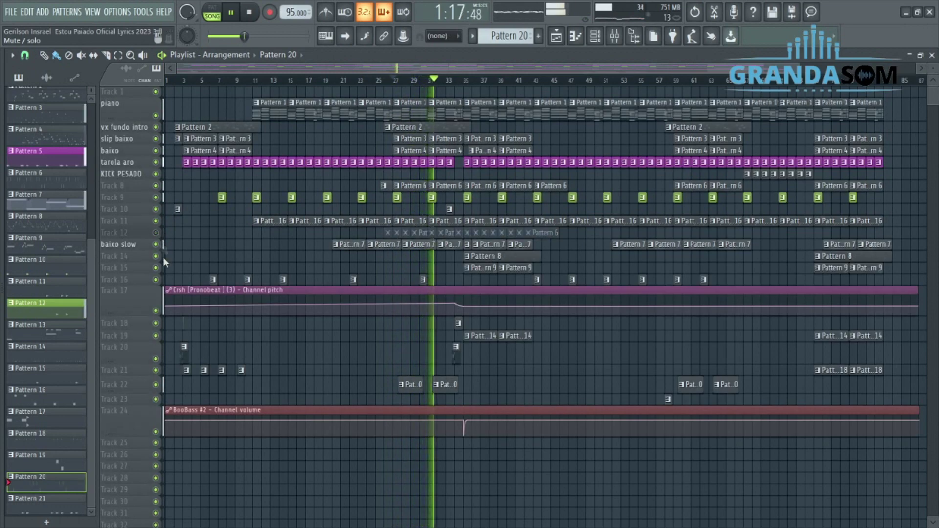
click(155, 245)
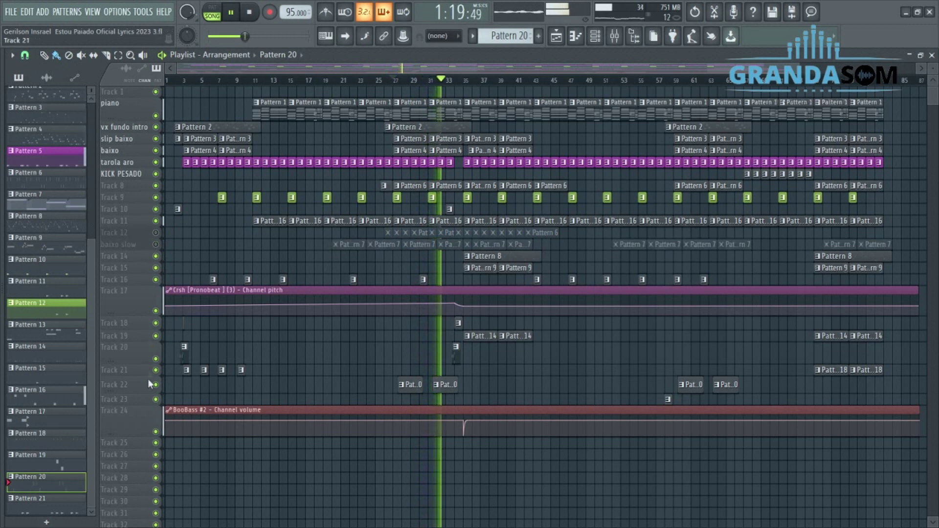
click(156, 245)
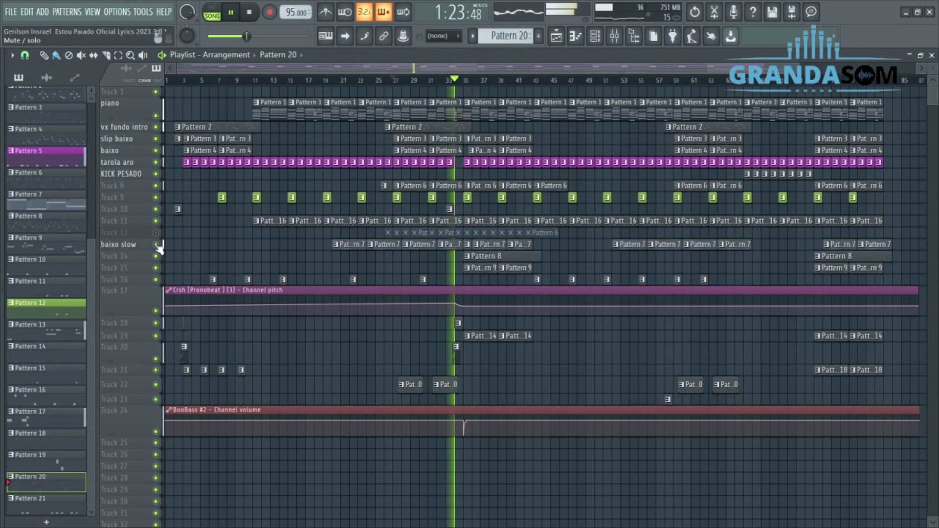
click(155, 233)
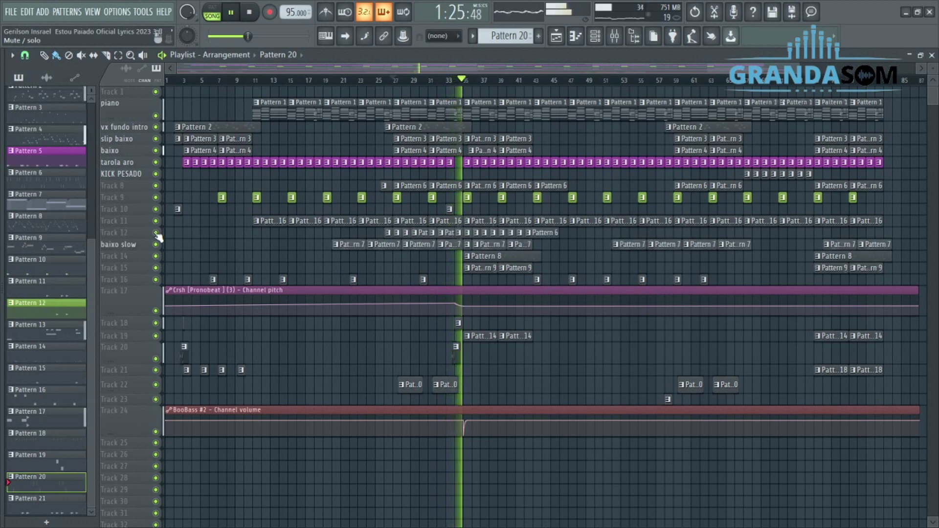
key(space)
Review the full arrangement in the playlist and open the mixer.
scroll(423, 289, down, 1)
mouse_move(423, 437)
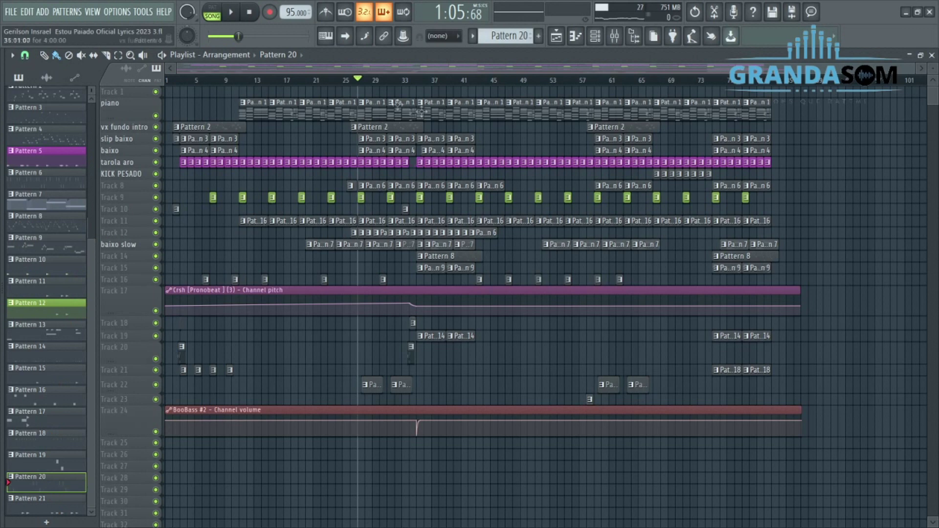
click(615, 36)
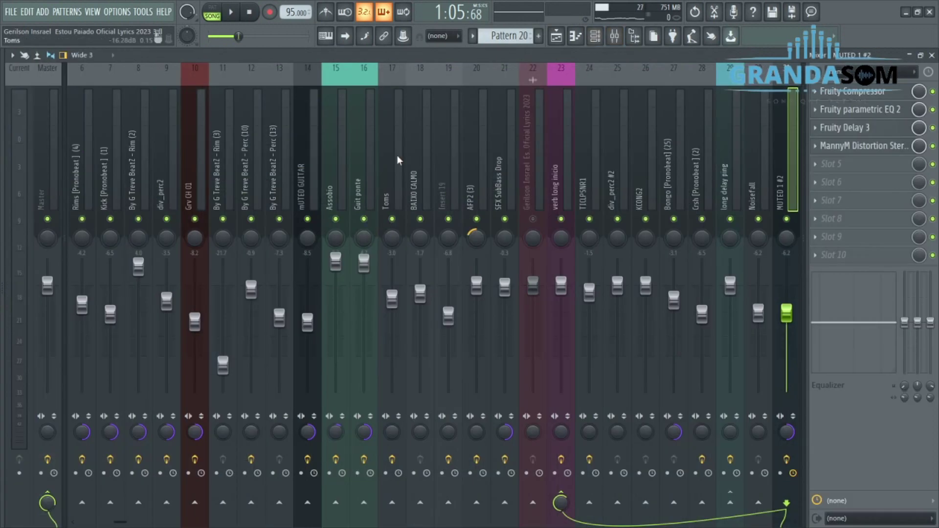
Select the PIANO mixer track and inspect its Fruity Compressor and Fruity Stereo Shaper effects.
scroll(398, 155, up, 3)
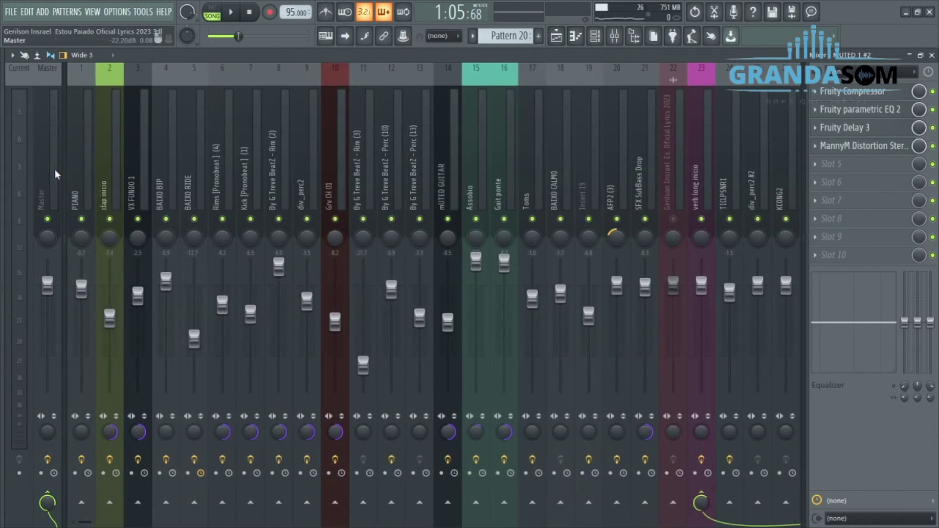
scroll(66, 163, down, 2)
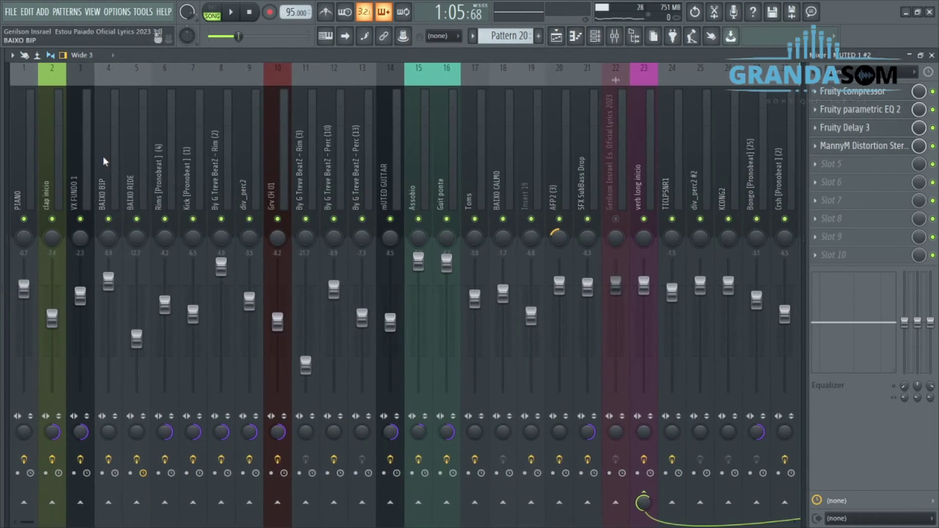
click(19, 166)
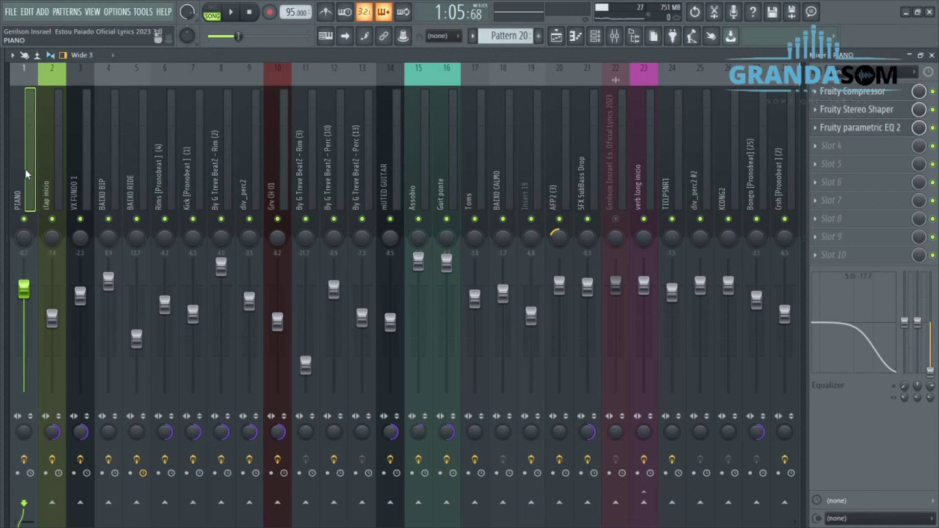
click(849, 95)
click(855, 111)
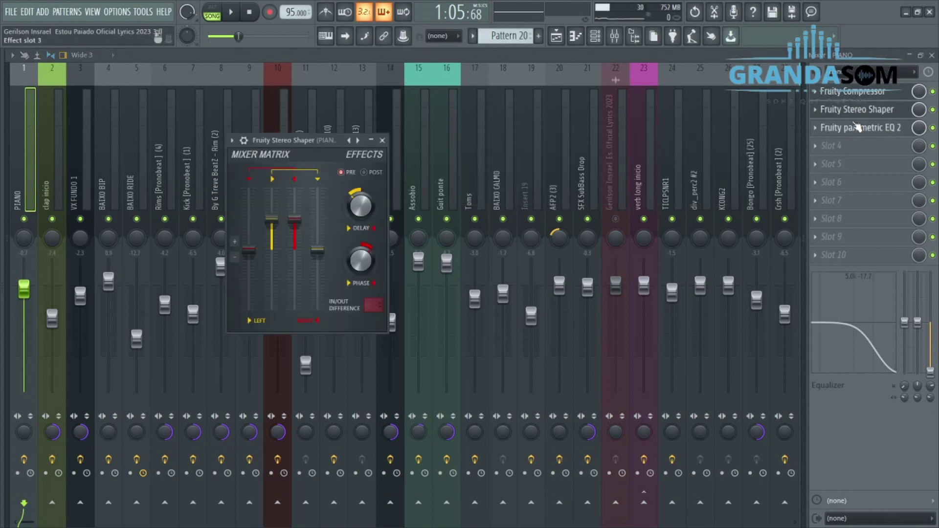
Review the PIANO track's Fruity parametric EQ 2 curve alongside its Fruity Stereo Shaper settings, and close the effect windows.
click(858, 129)
click(861, 110)
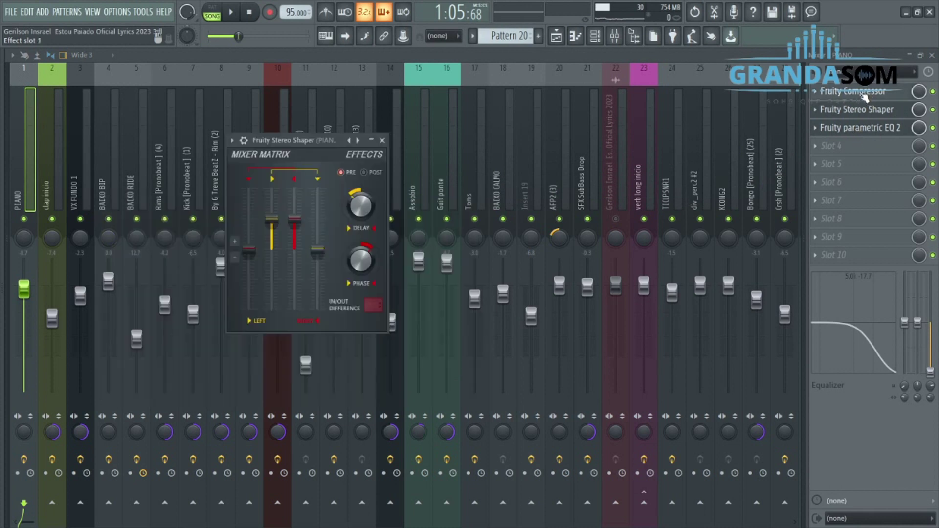
click(383, 140)
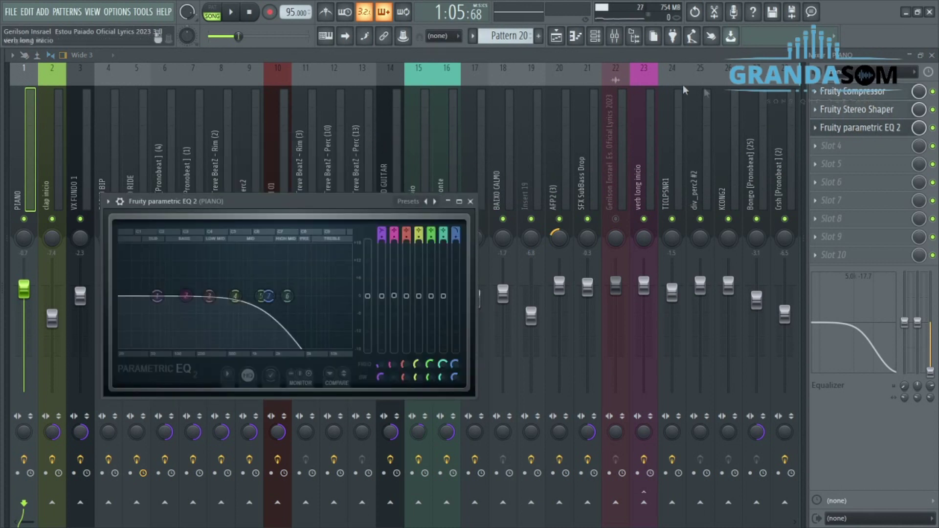
click(857, 109)
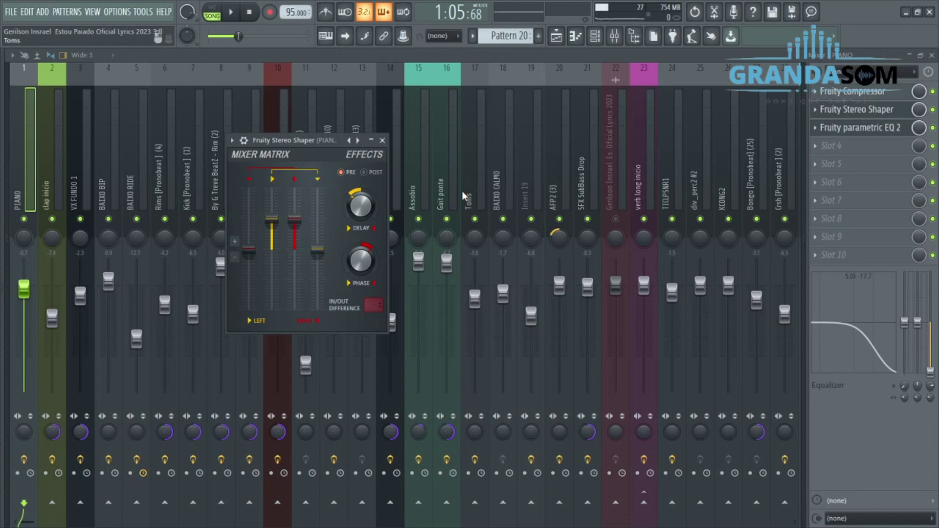
click(863, 132)
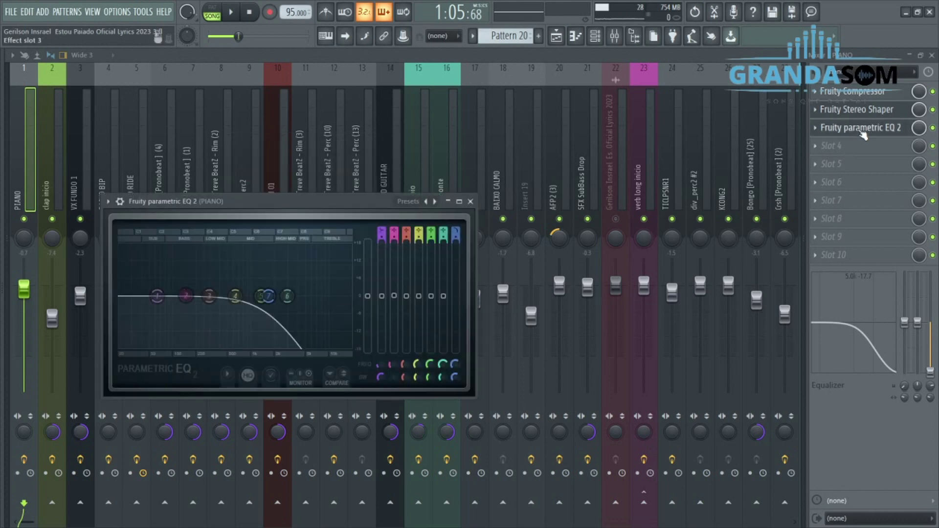
click(471, 201)
Examine the effect chains of the clap inicio, VX FUNDO 1, BAIXO BIP and BAIXO RIDE mixer tracks in turn.
click(48, 174)
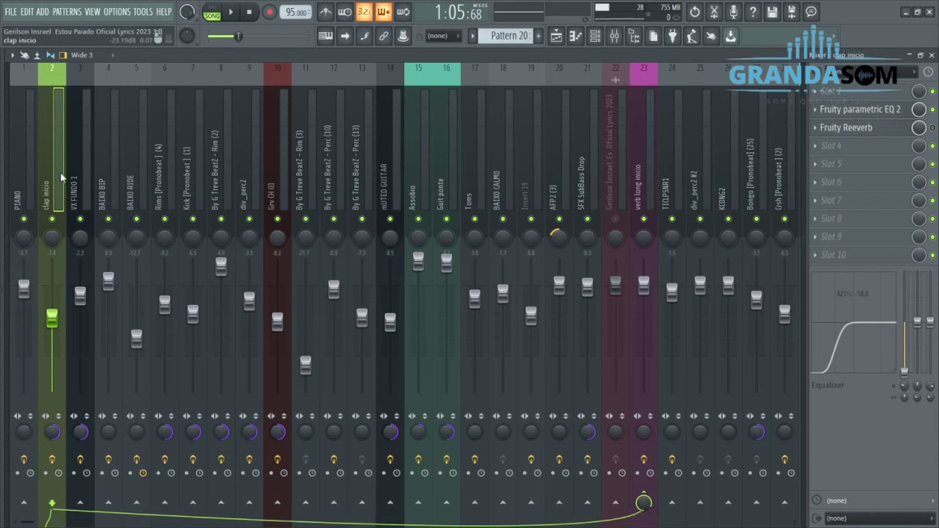
click(74, 170)
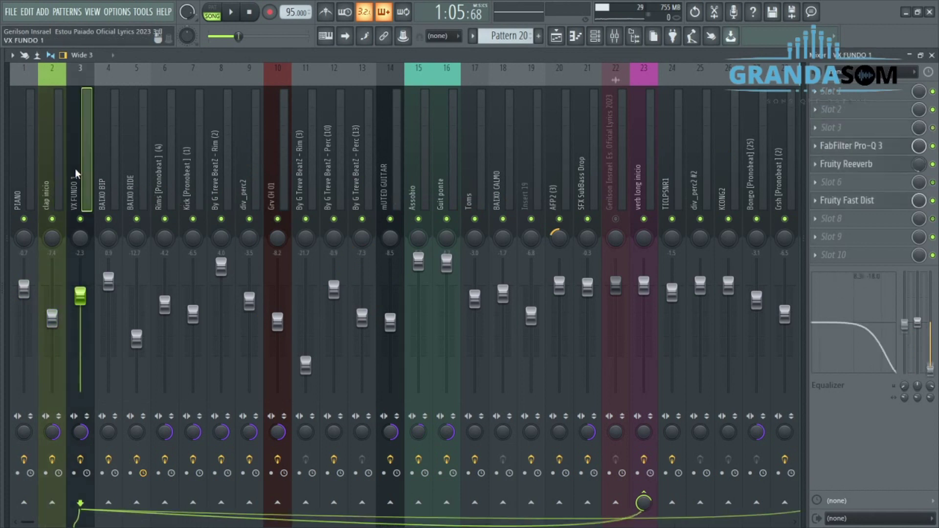
click(102, 172)
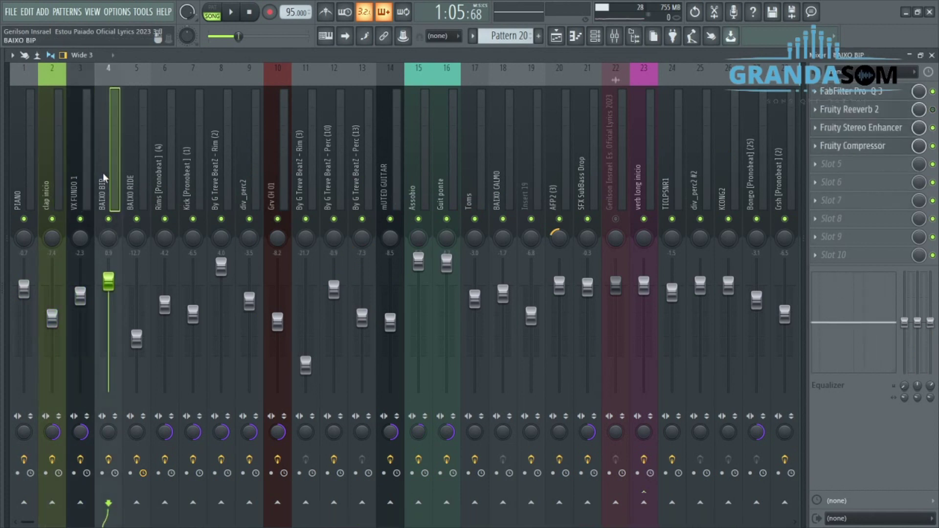
click(143, 170)
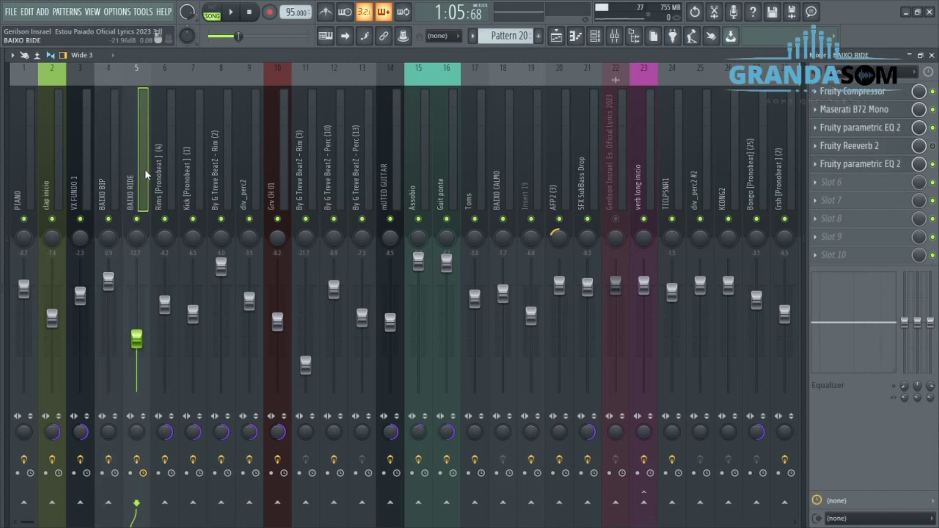
Examine the effect chains of mixer tracks 6 to 10 in turn, from the Rims track through Grv CH 01.
click(166, 176)
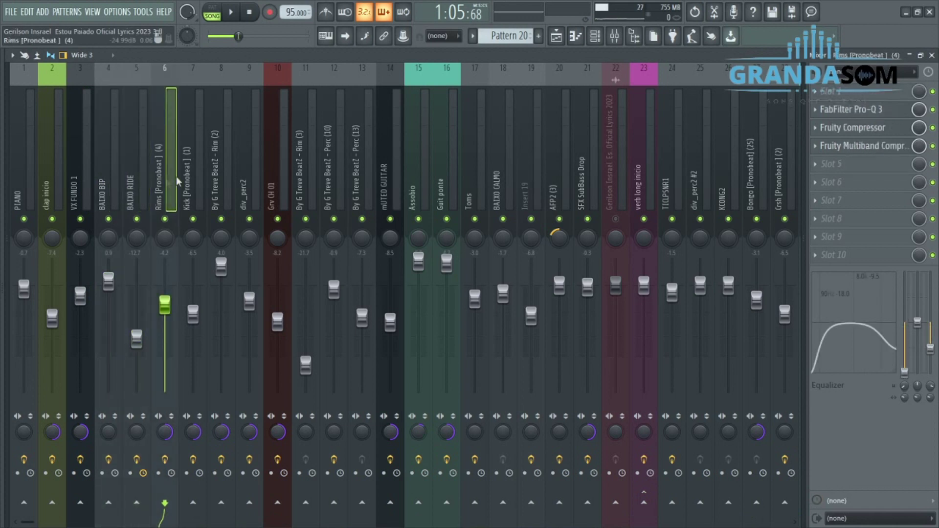
click(194, 175)
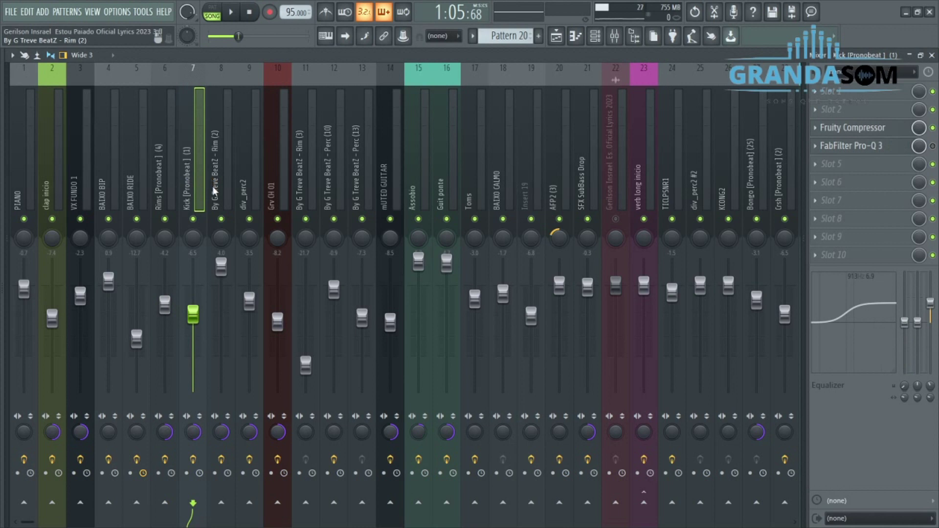
click(212, 186)
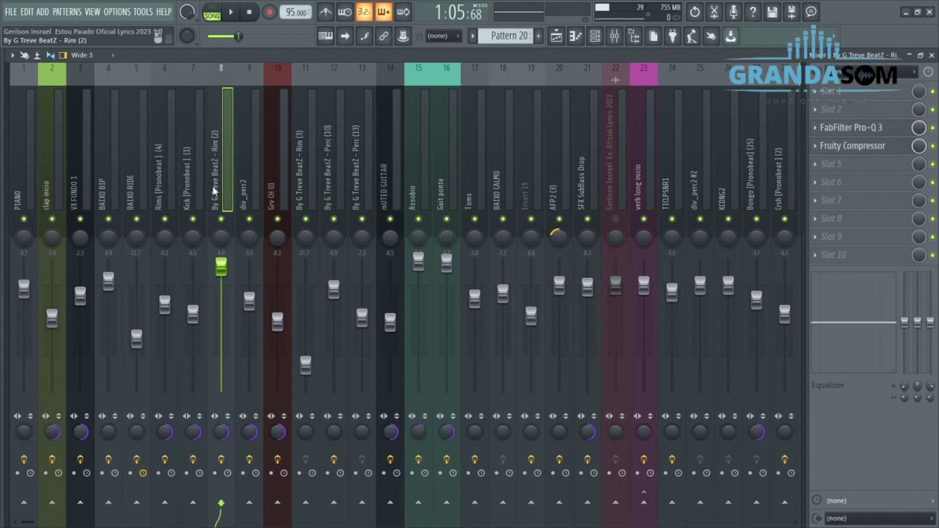
click(257, 176)
click(272, 179)
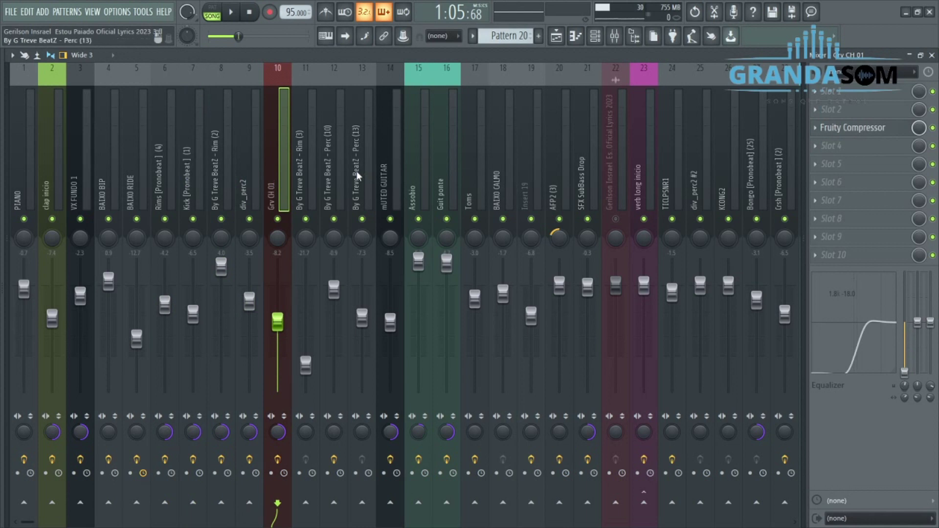